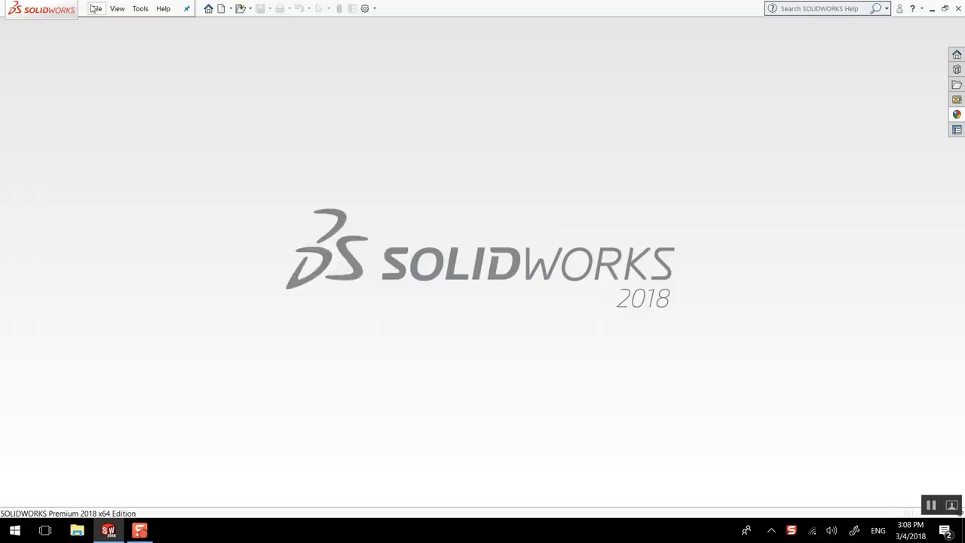
Create a new Part document from the New SOLIDWORKS Document dialog
left_click(97, 9)
left_click(113, 25)
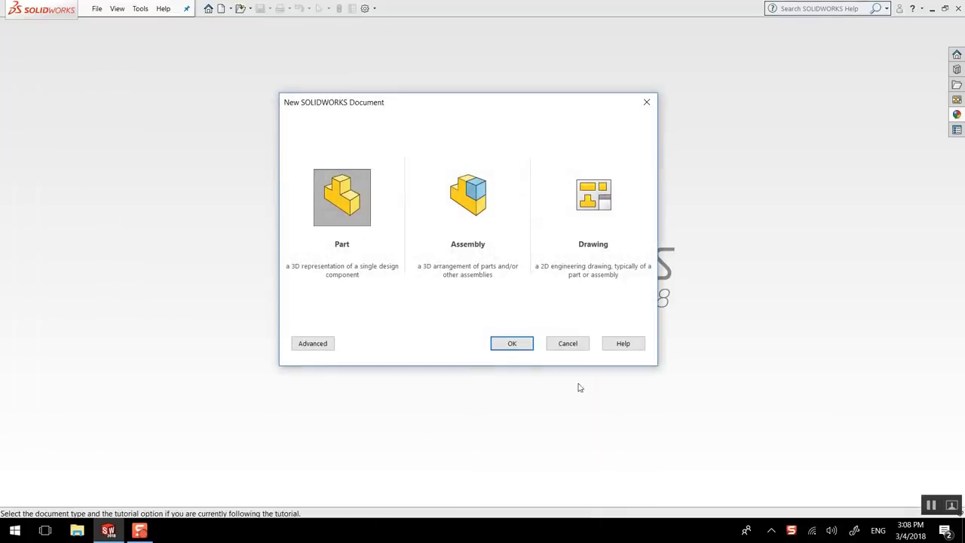
left_click(511, 343)
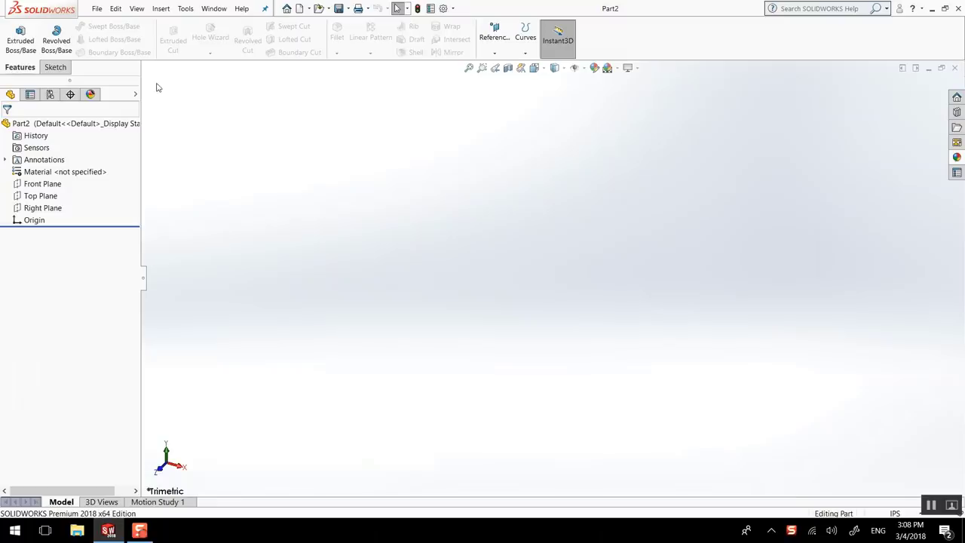
Open a sketch on the Front Plane and draw the first stepped lines rising from the origin
left_click(55, 186)
left_click(63, 166)
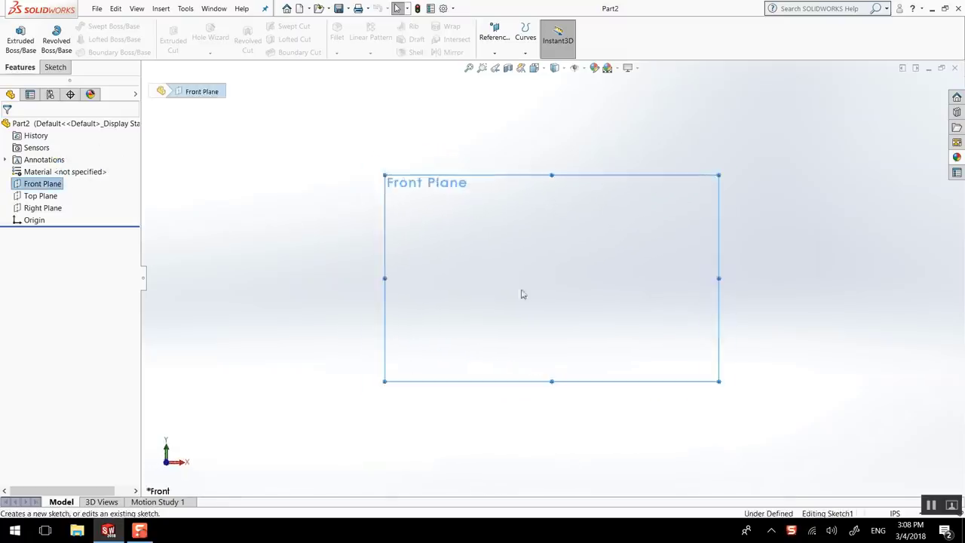
scroll(601, 284, "down", 2)
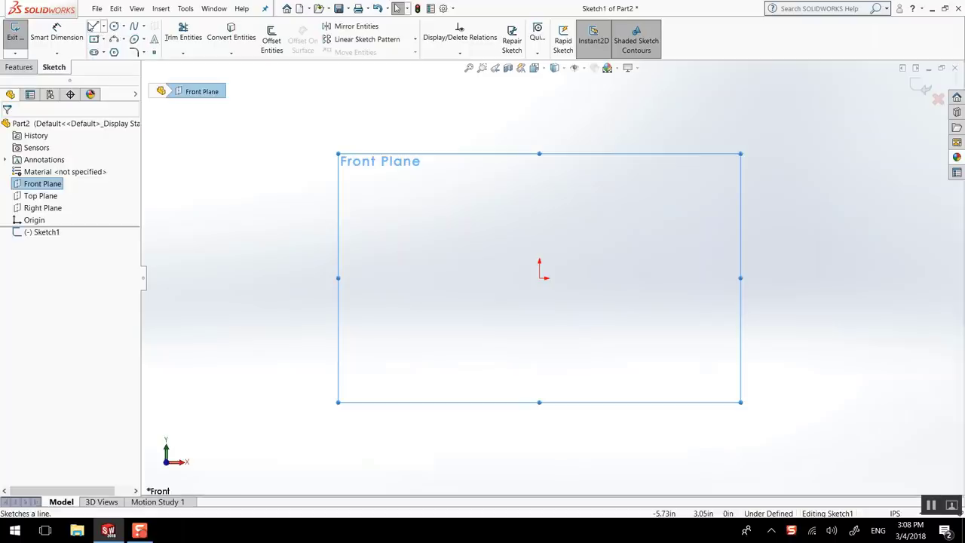
left_click(91, 27)
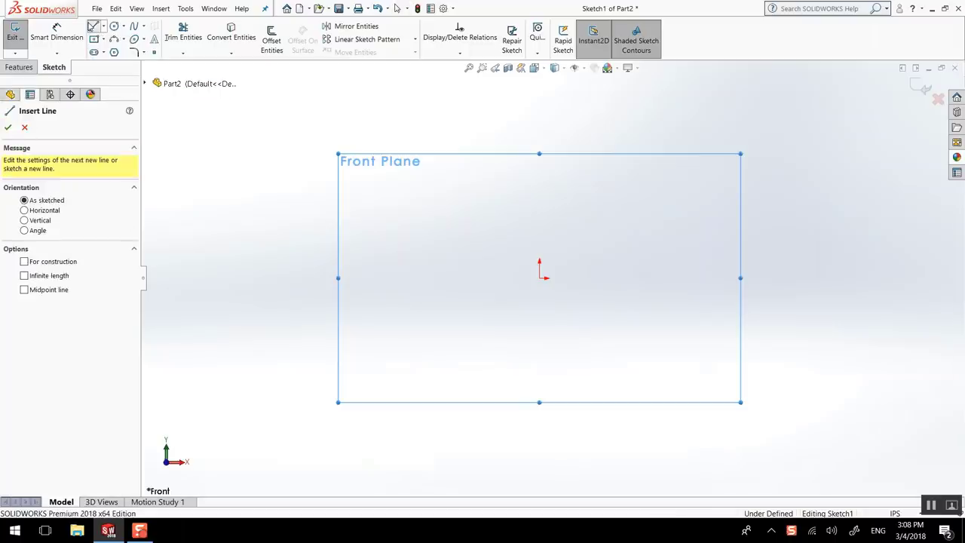
left_click(541, 278)
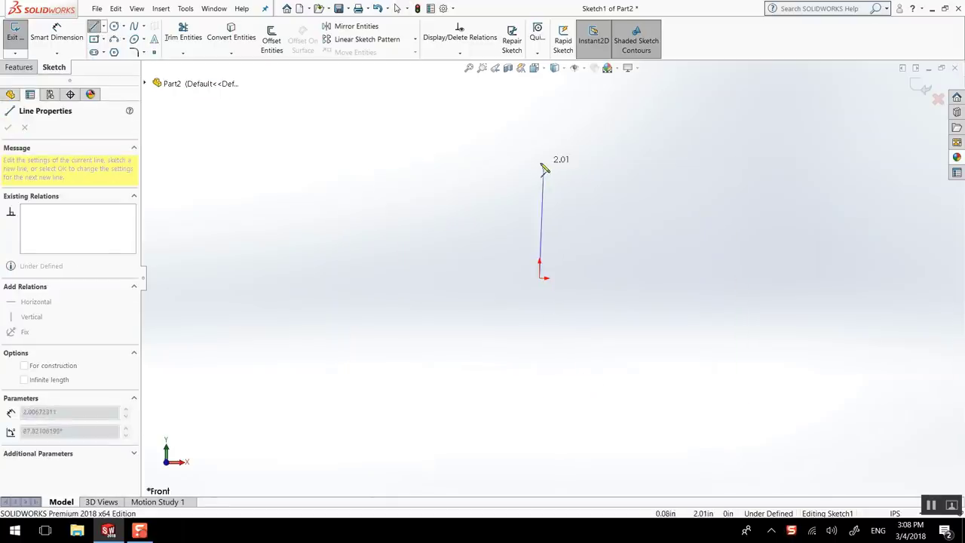
left_click(539, 163)
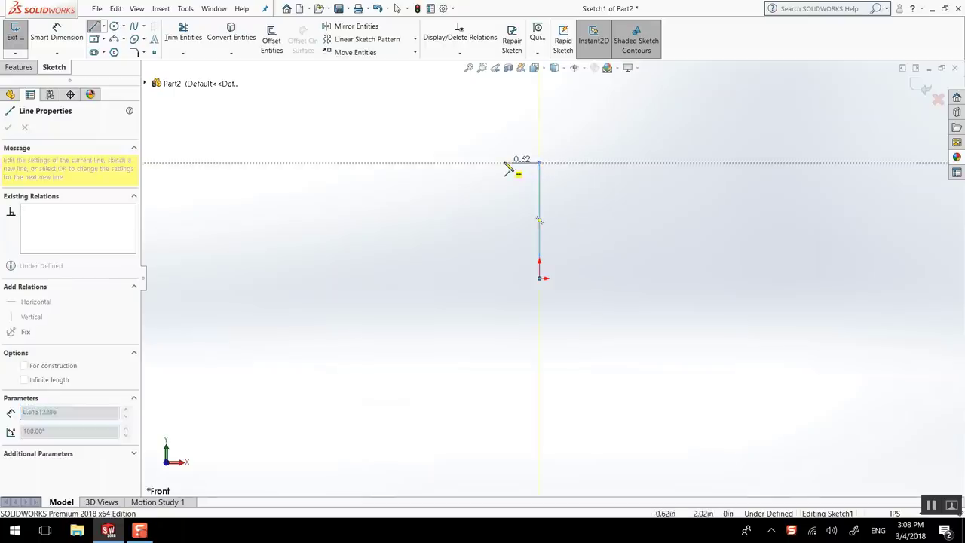
left_click(504, 162)
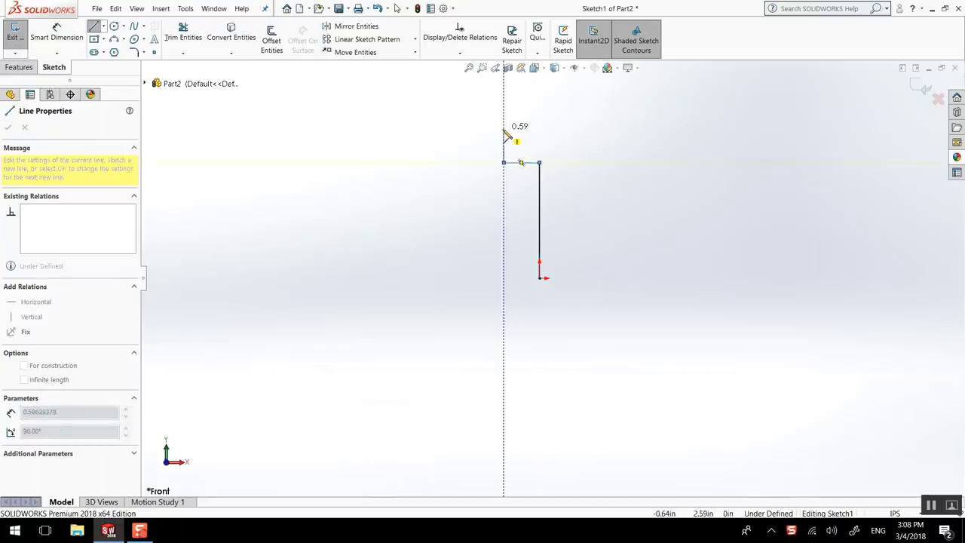
left_click(504, 130)
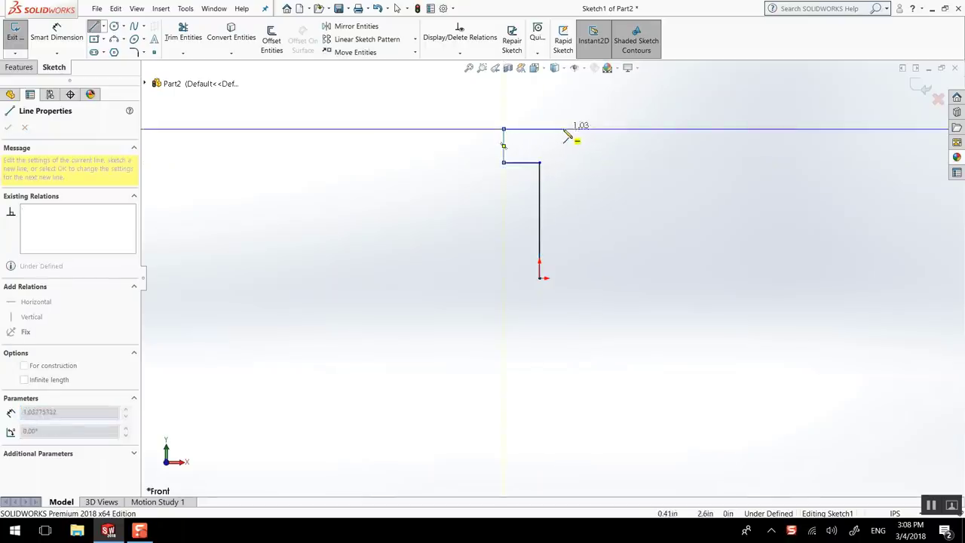
left_click(561, 129)
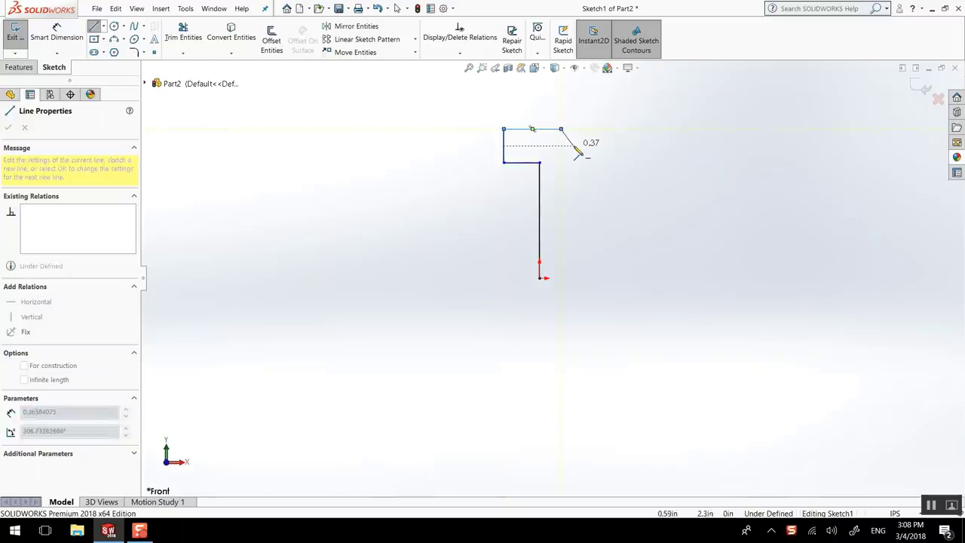
Continue the chain with a slanted segment and further up-and-down steps to the right
left_click(573, 147)
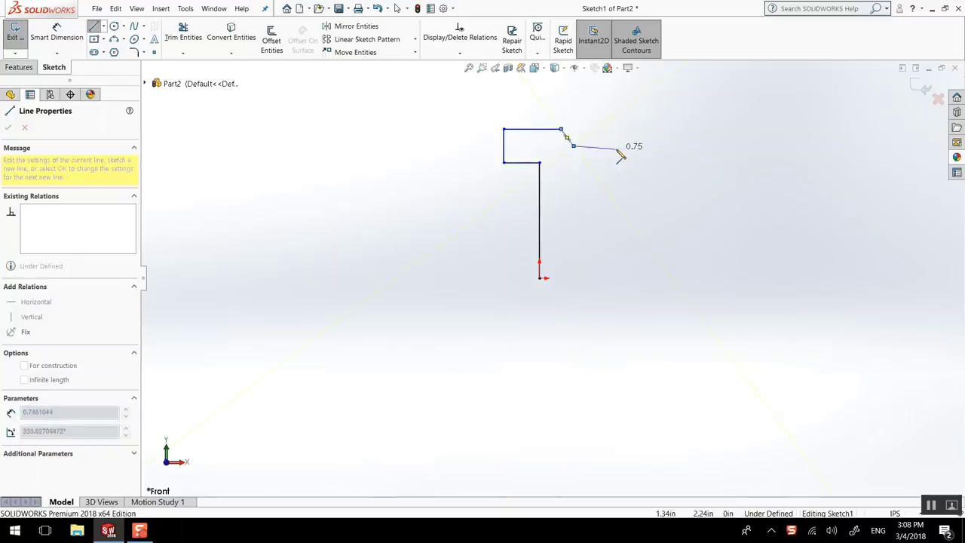
left_click(616, 146)
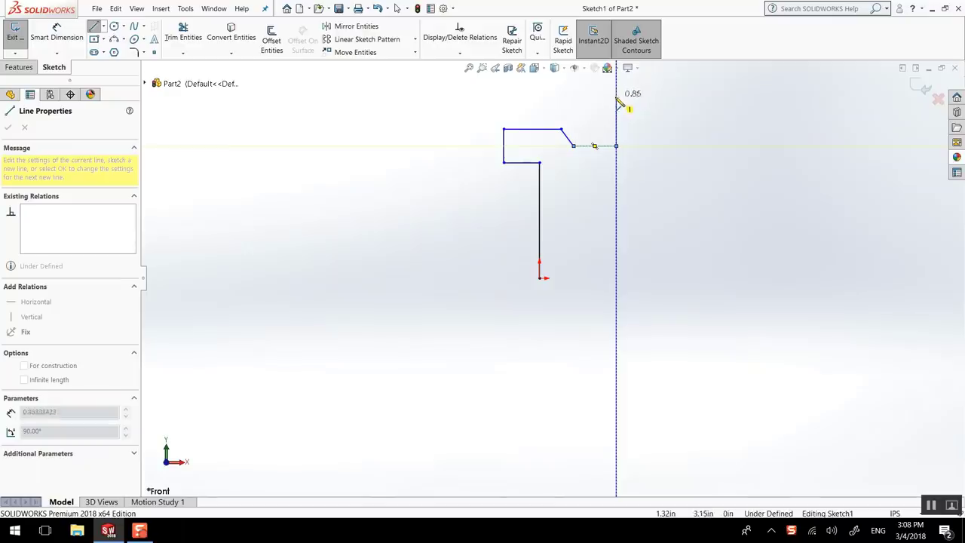
left_click(615, 105)
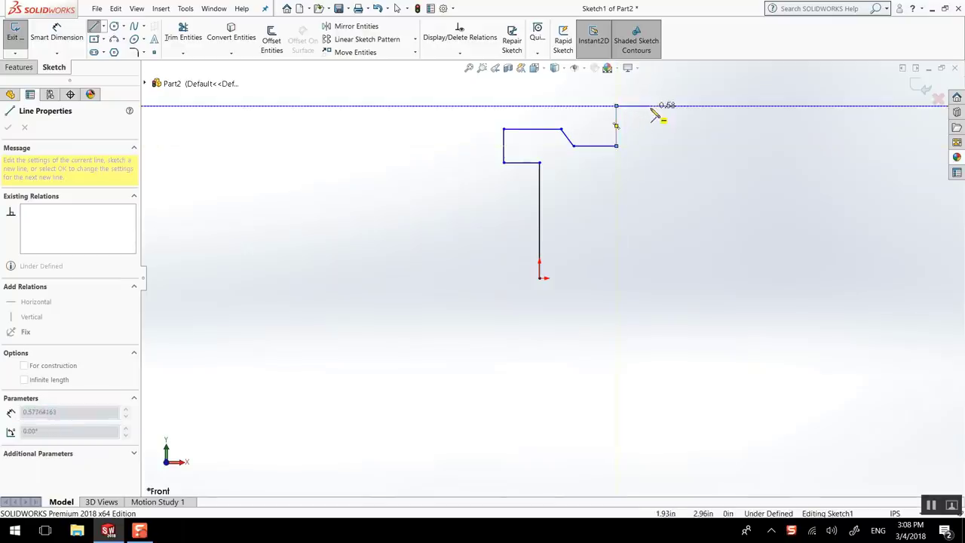
left_click(649, 105)
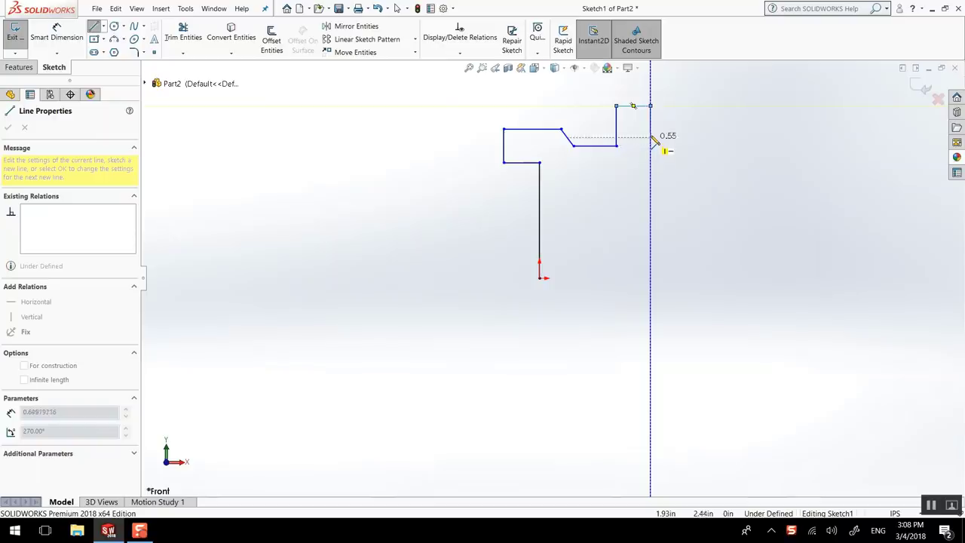
left_click(651, 126)
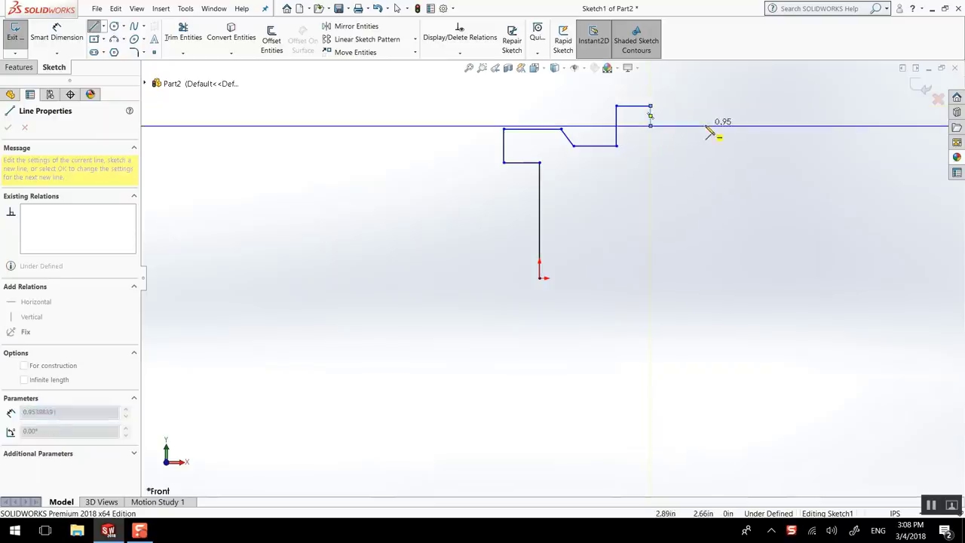
left_click(686, 125)
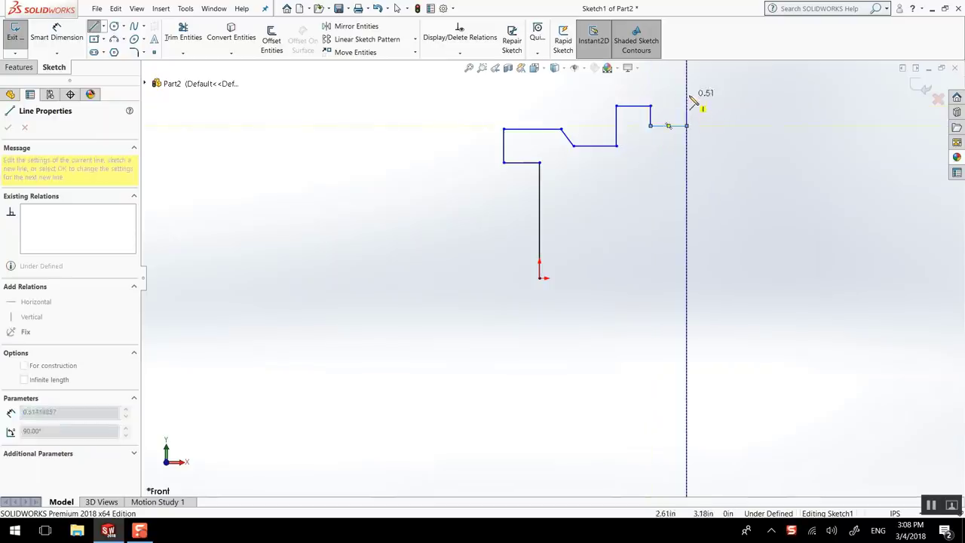
double_click(686, 96)
Resume the chain with a horizontal, short vertical, slanted and final vertical line
left_click(687, 96)
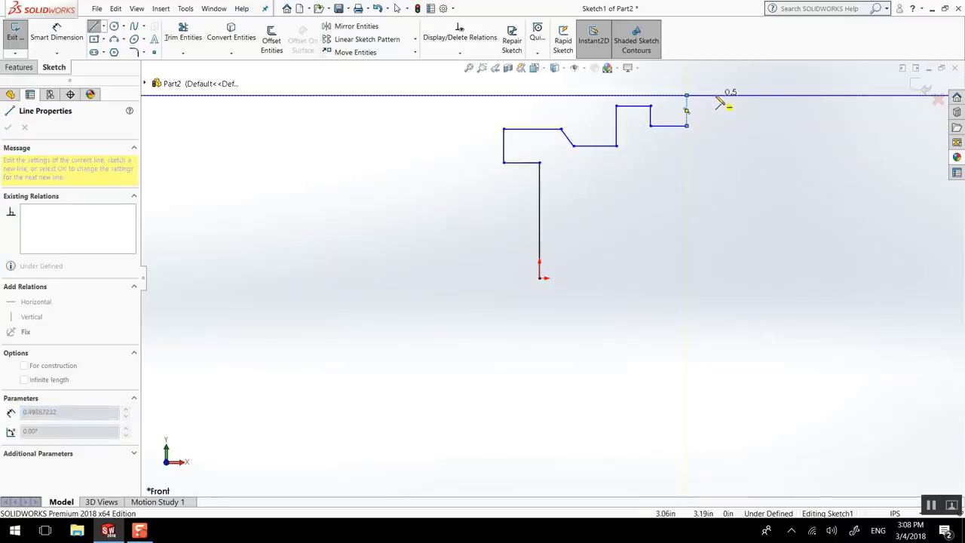
left_click(715, 96)
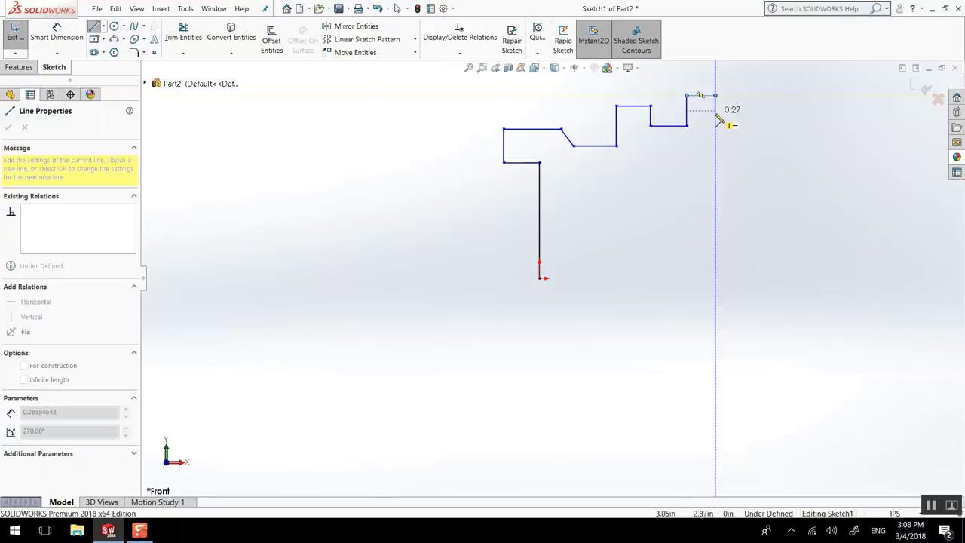
left_click(715, 111)
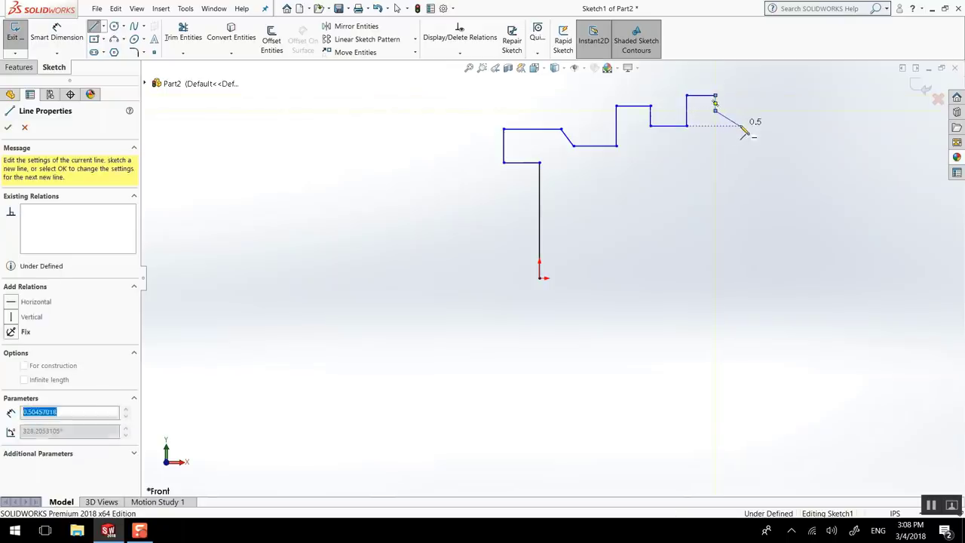
left_click(738, 126)
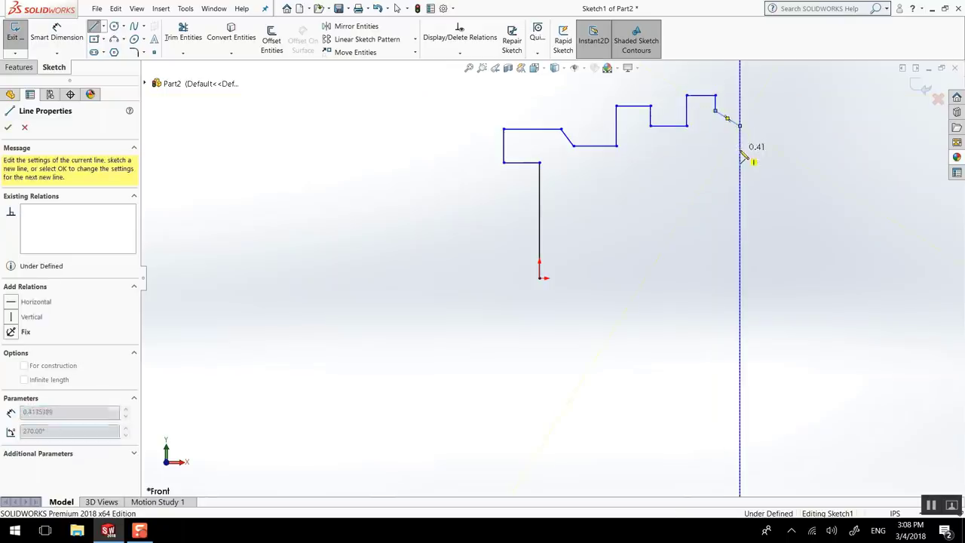
left_click(739, 148)
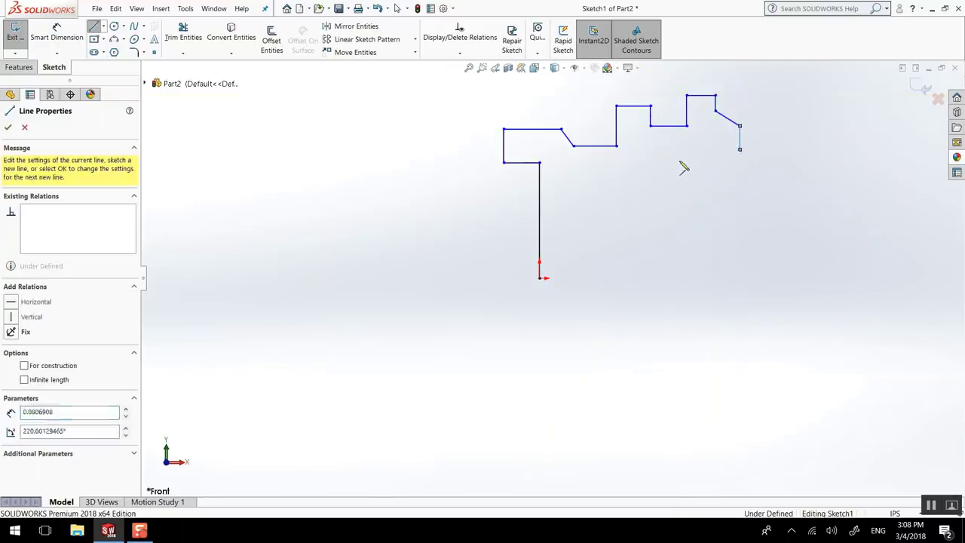
Draw a 3-point arc curving down and left from the last line's endpoint
left_click(123, 39)
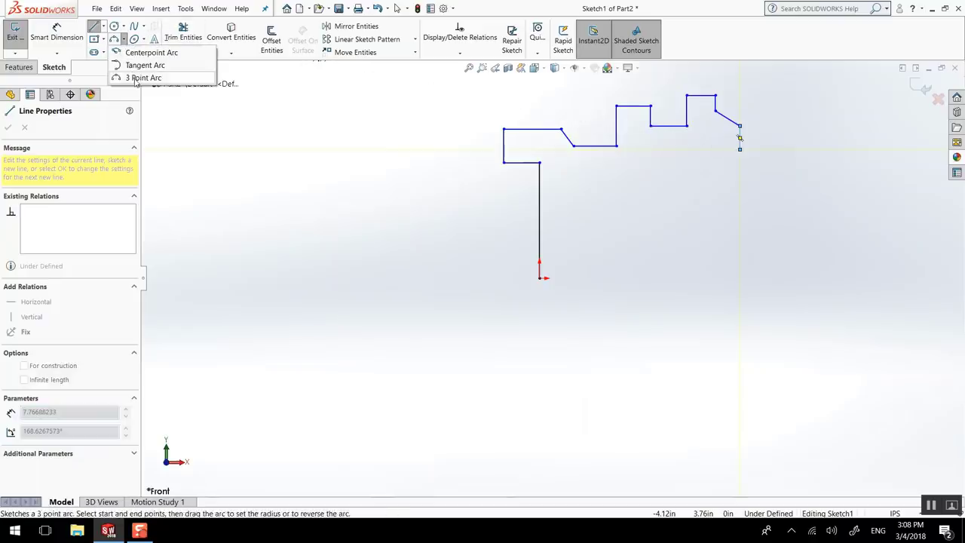
left_click(134, 80)
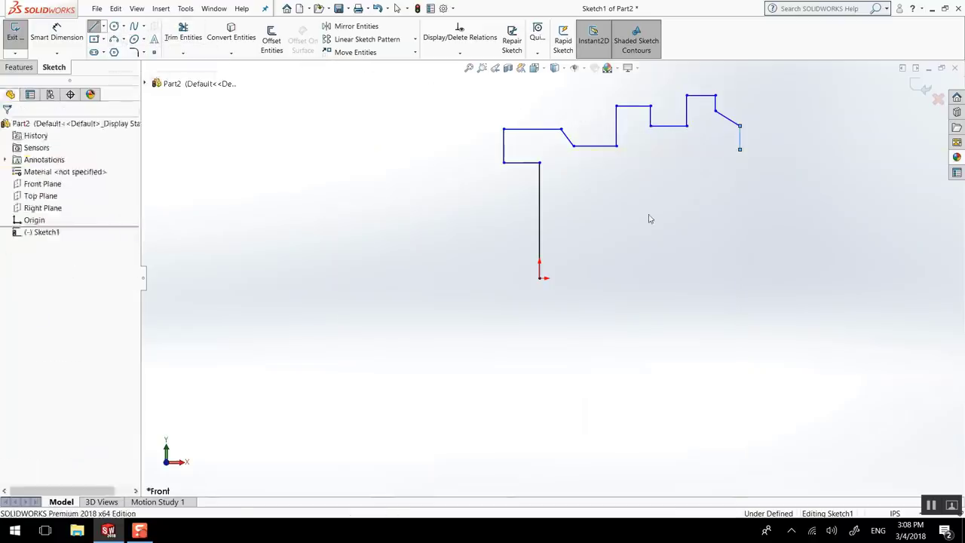
left_click(739, 149)
left_click(661, 223)
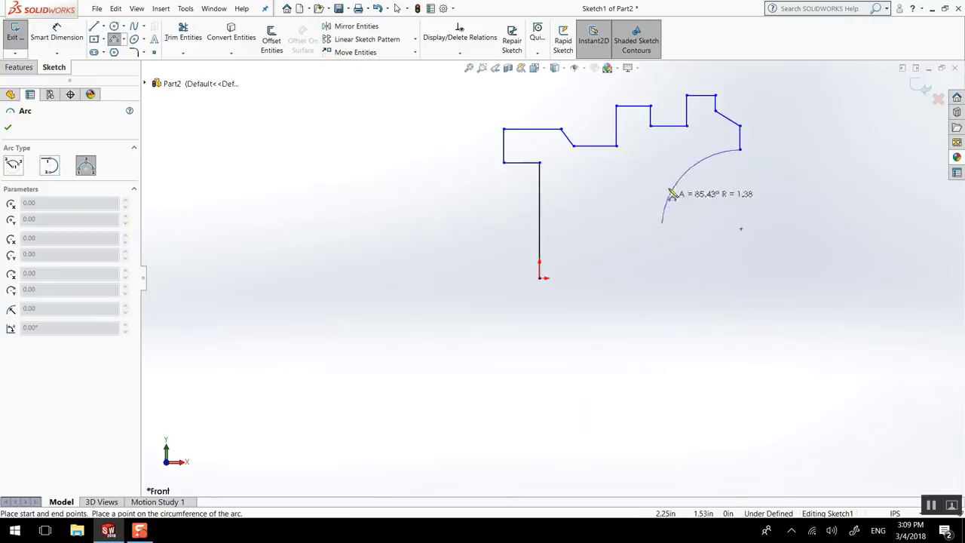
left_click(673, 207)
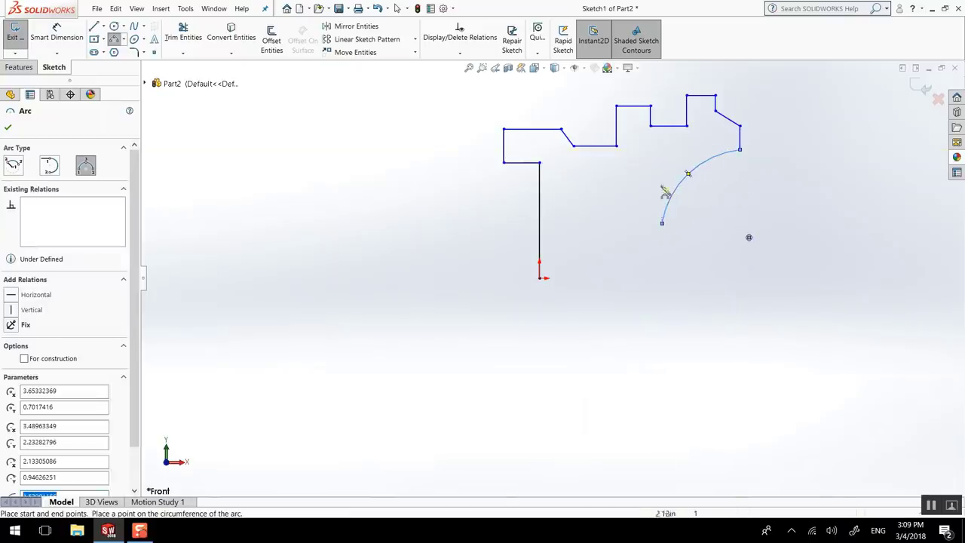
Drag a vertical step line sideways to widen the top step
right_click(470, 101)
left_click(480, 103)
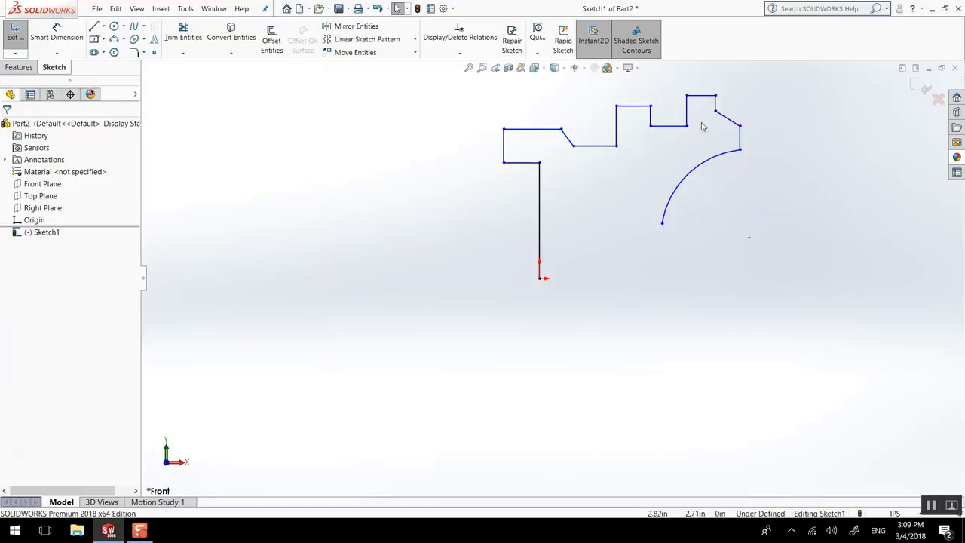
mouse_move(688, 121)
left_mouse_down()
mouse_move(672, 122)
mouse_move(711, 107)
mouse_move(704, 109)
mouse_move(728, 137)
mouse_move(708, 116)
left_mouse_up()
Draw lines from the arc's lower end left, down, and back to the origin
left_click(630, 205)
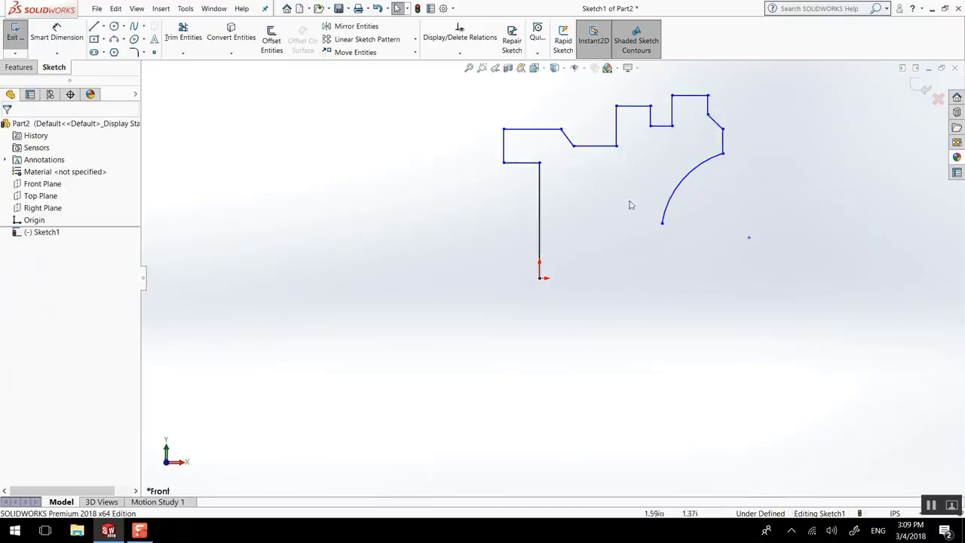
left_click(94, 27)
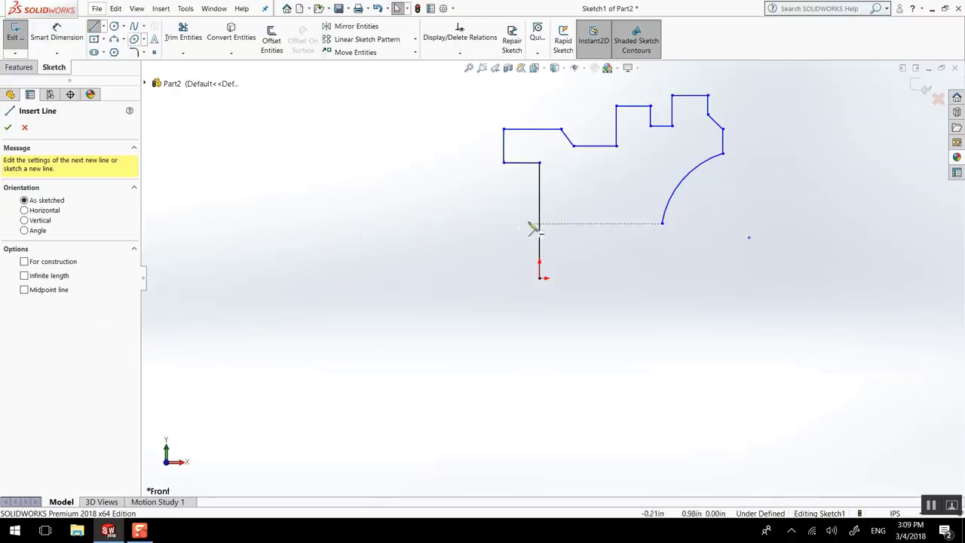
left_click(662, 224)
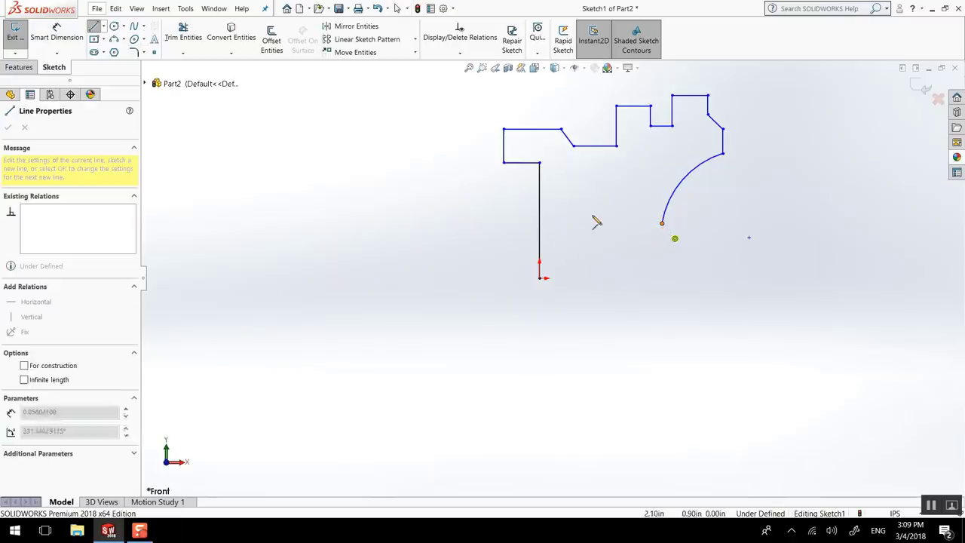
left_click(594, 224)
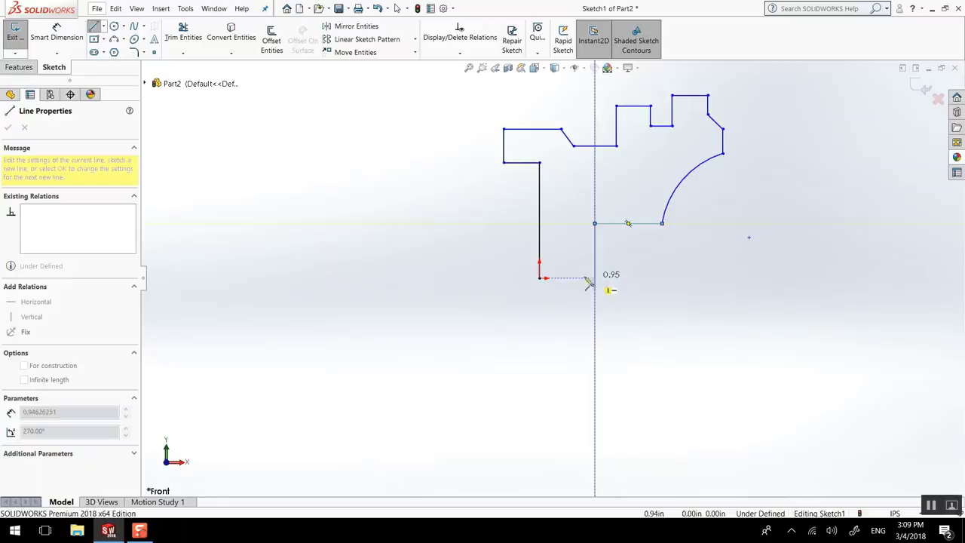
left_click(593, 278)
left_click(540, 278)
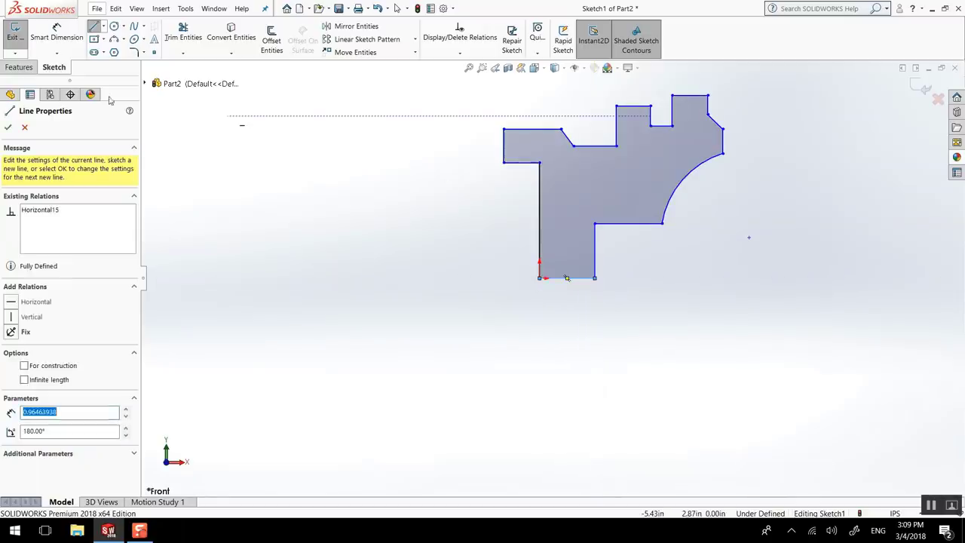
left_click(9, 128)
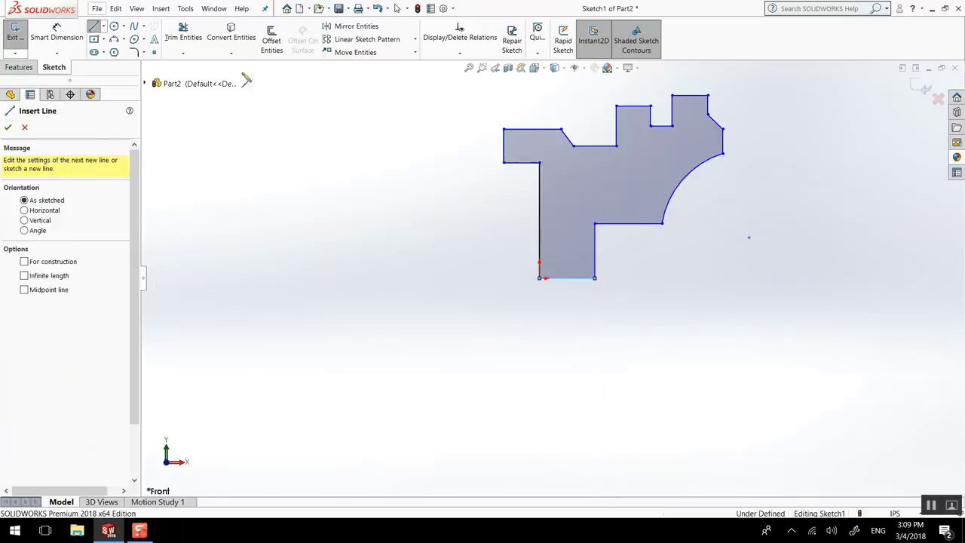
Chamfer the notch's top corner with a 0.10 in equal-distance sketch chamfer
left_click(144, 53)
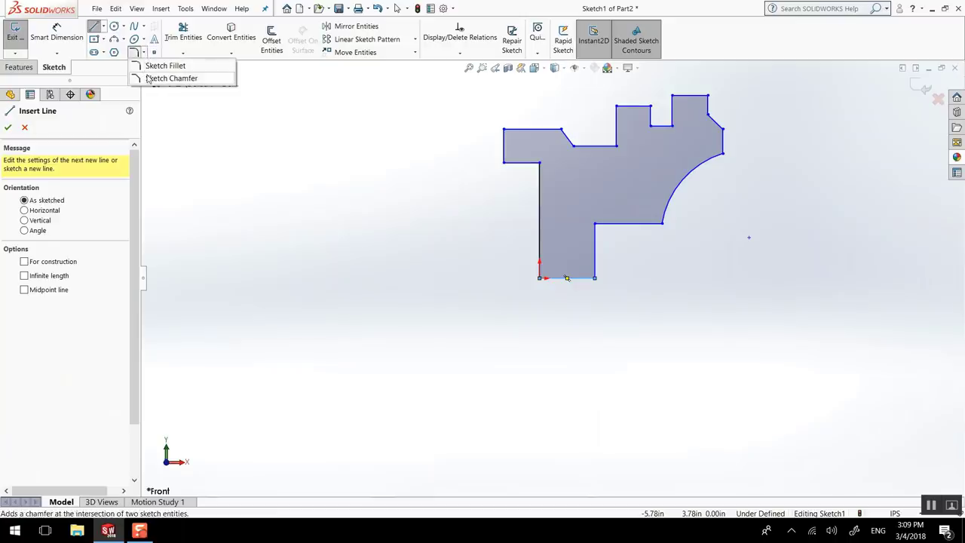
left_click(172, 79)
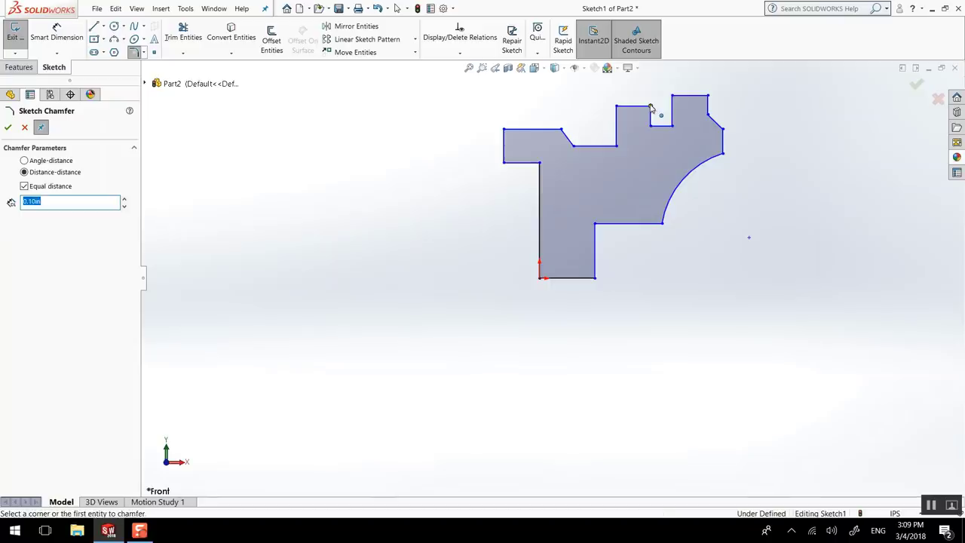
left_click(651, 107)
scroll(642, 144, "down", 5)
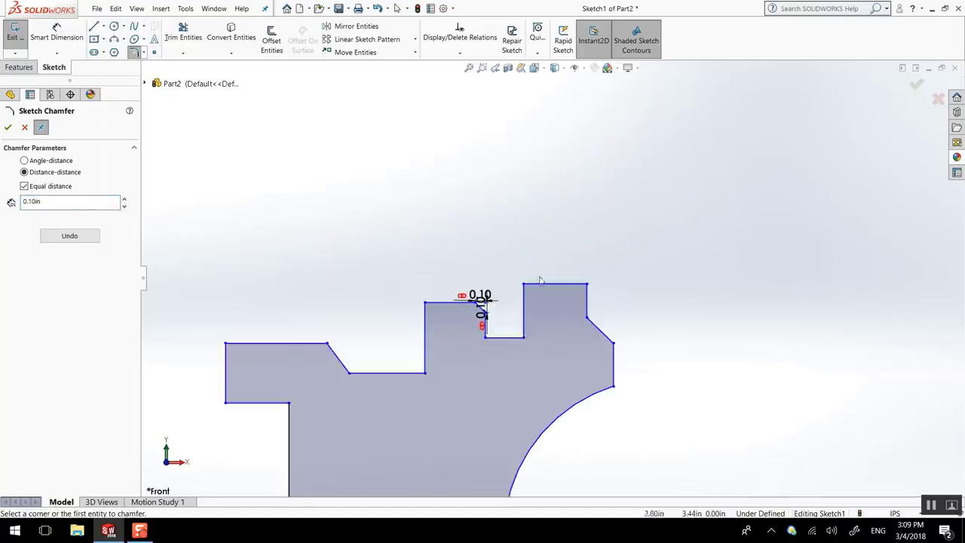
left_click(143, 52)
Fillet the right block's two top corners and the slanted step's upper corner at 0.10 in
left_click(152, 67)
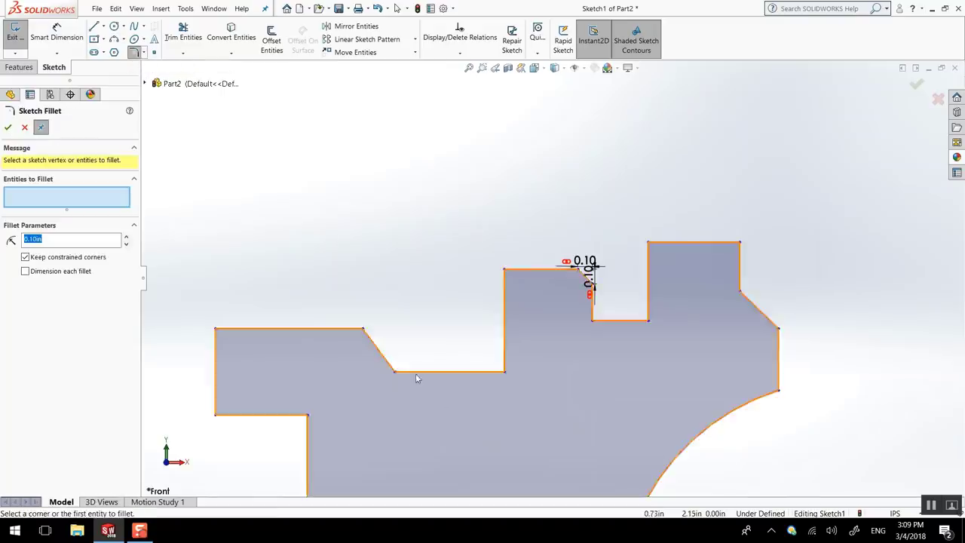
left_click(737, 244)
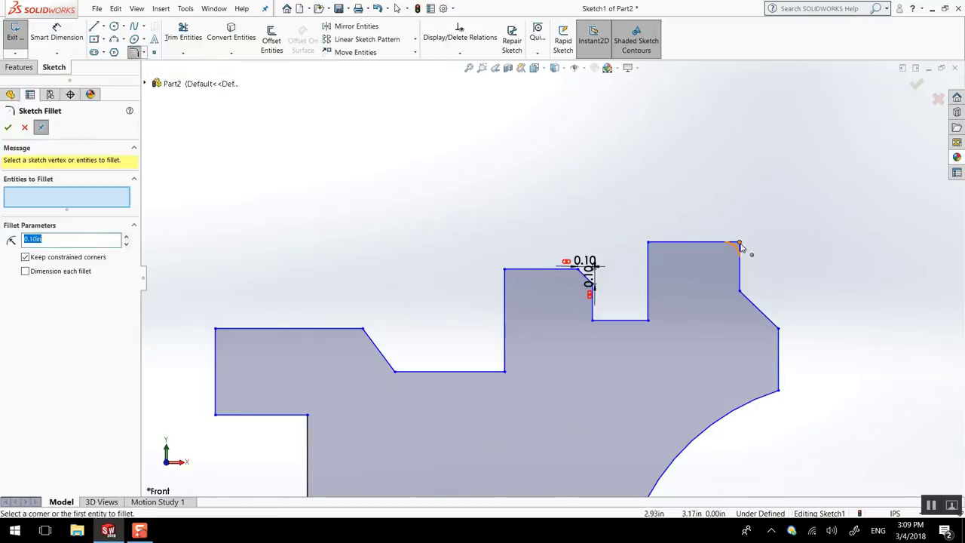
left_click(648, 244)
left_click(954, 359)
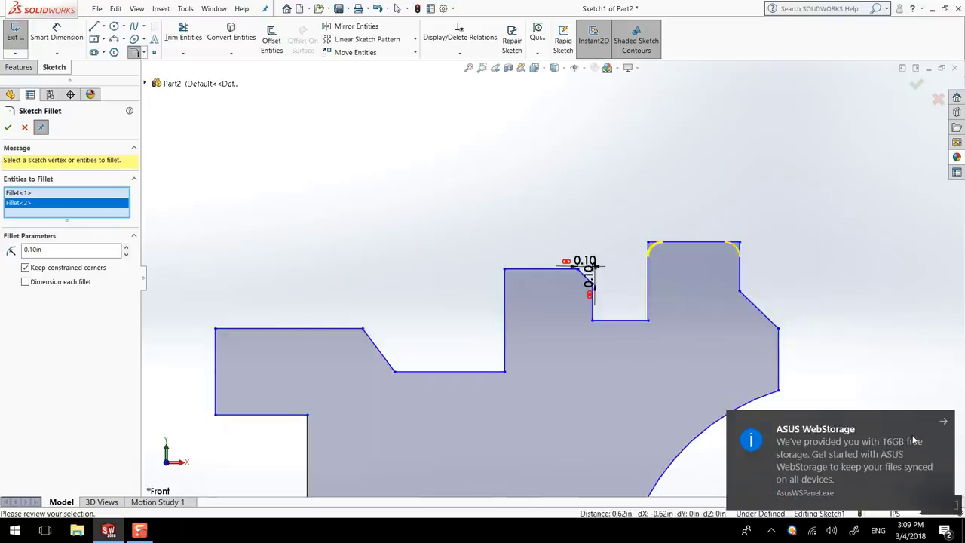
left_click(941, 420)
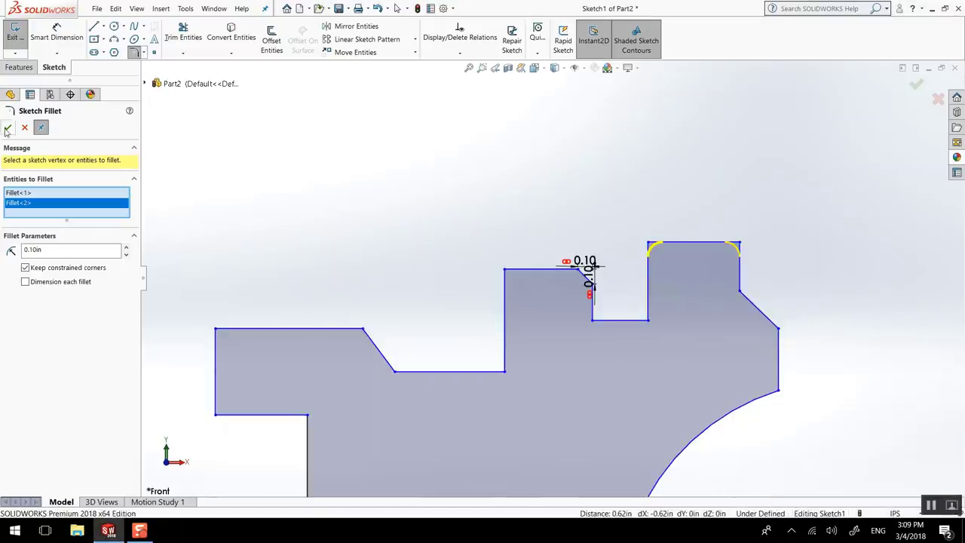
left_click(362, 330)
left_click(9, 129)
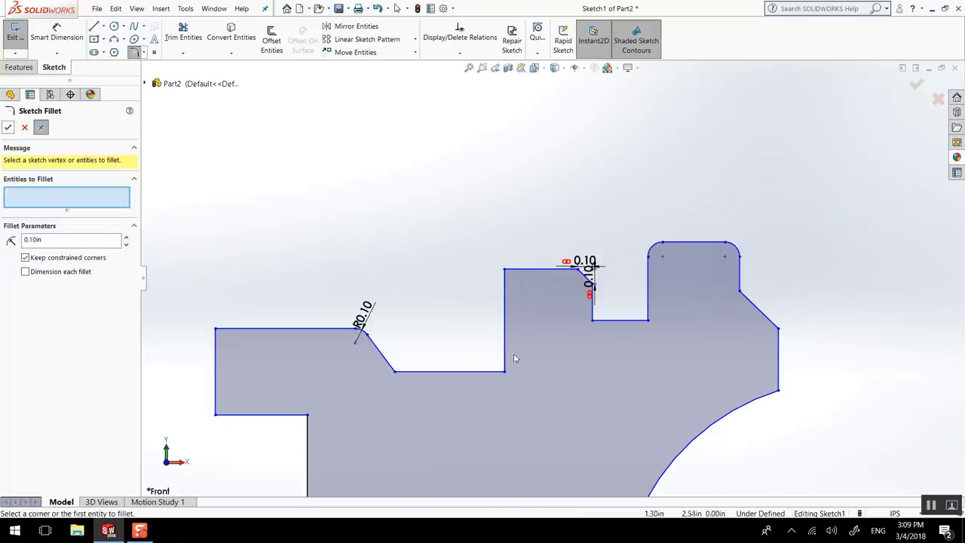
left_click(25, 128)
scroll(524, 348, "up", 4)
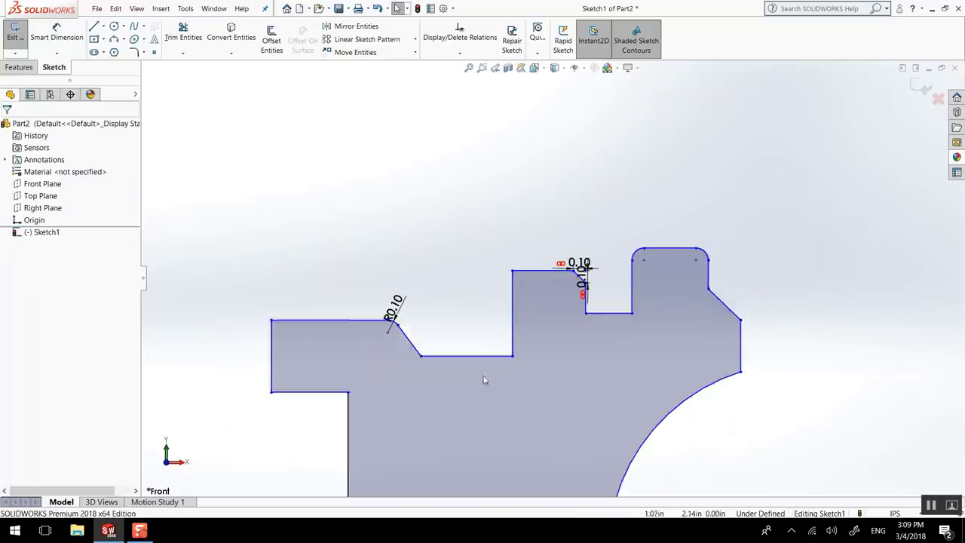
Start a Revolved Boss/Base and set the bottom horizontal line as its axis
left_click(21, 67)
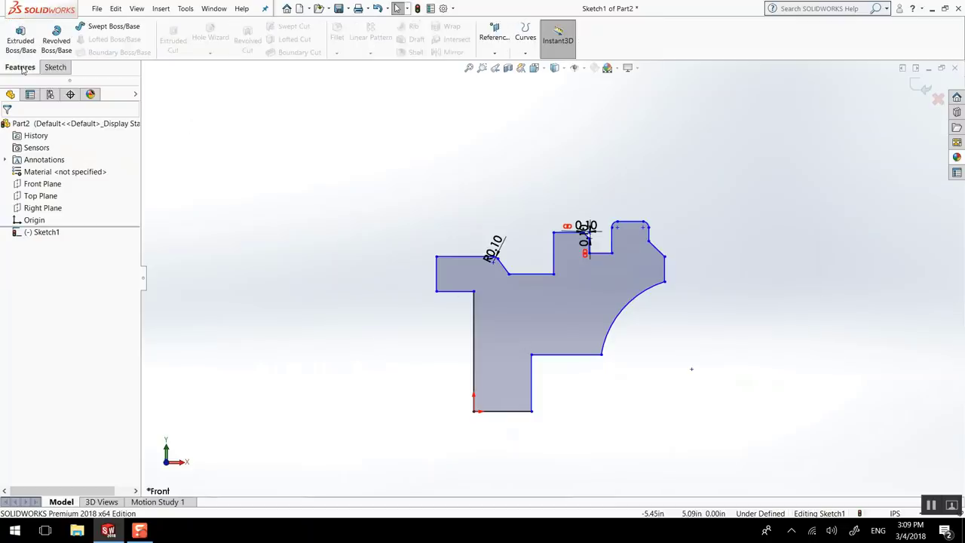
left_click(56, 34)
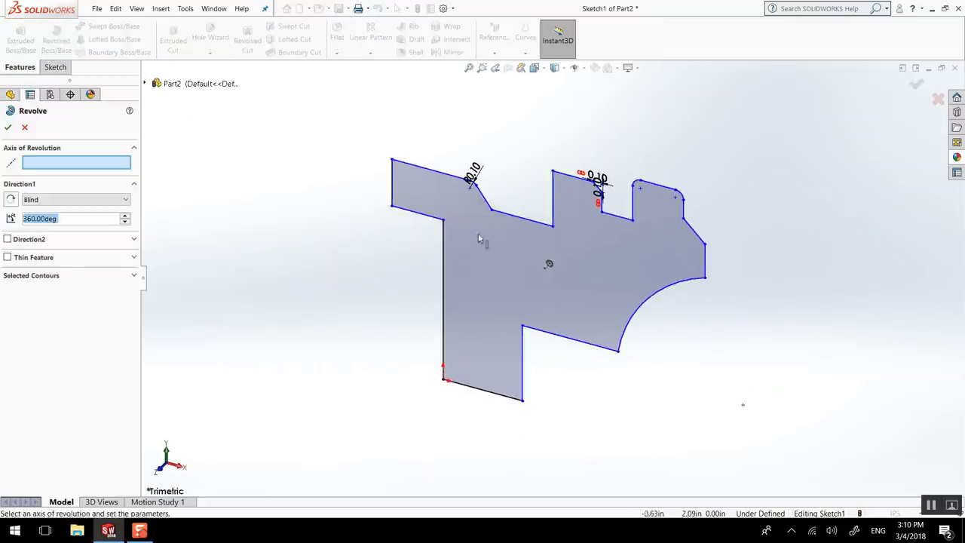
left_click(486, 394)
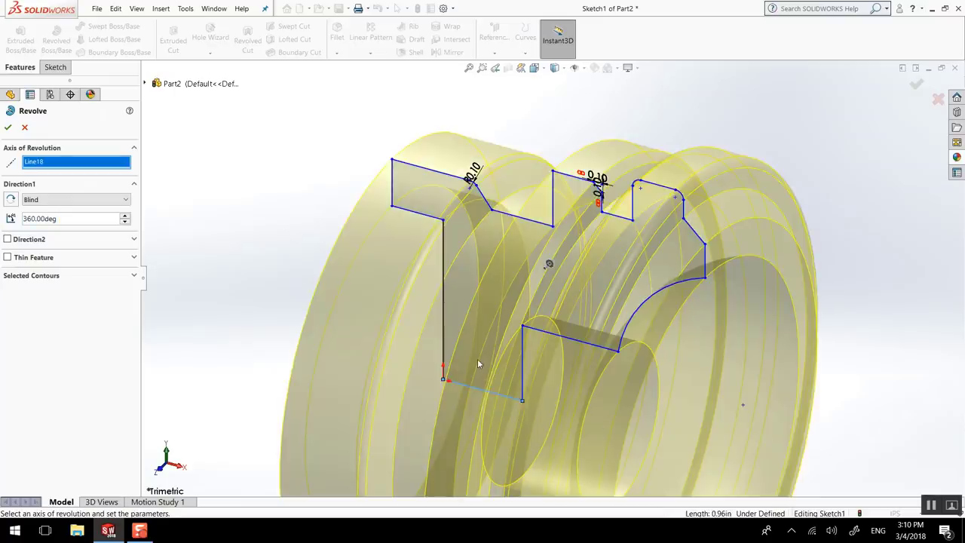
left_click(444, 273)
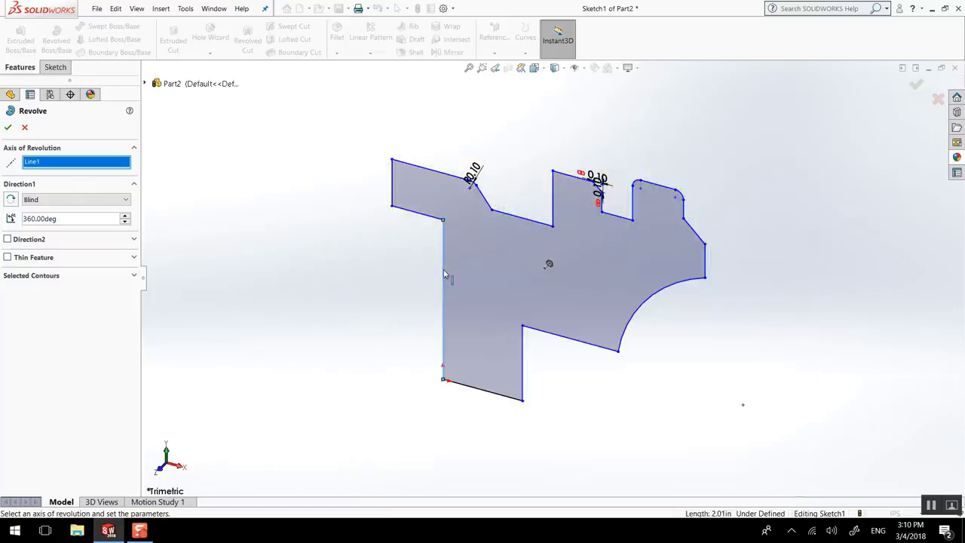
left_click(392, 192)
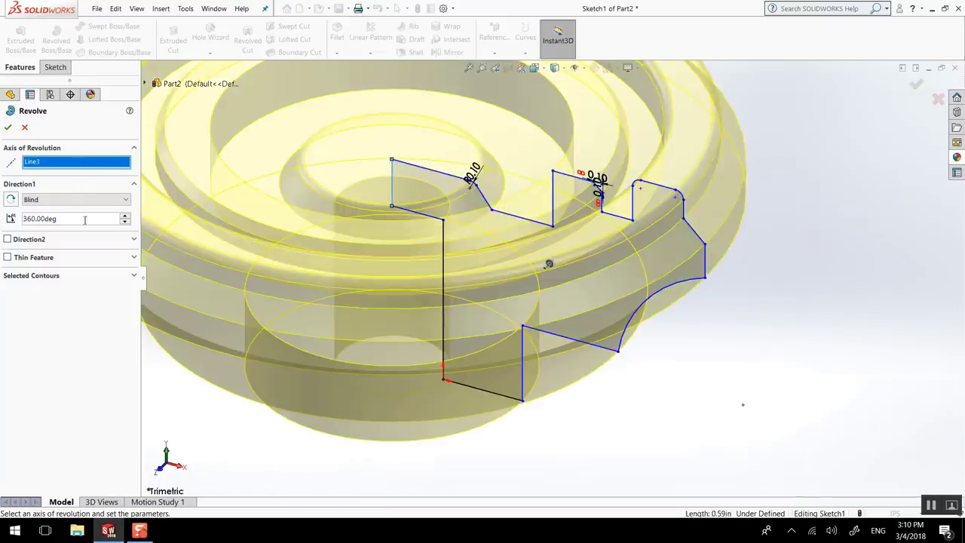
right_click(68, 169)
left_click(96, 166)
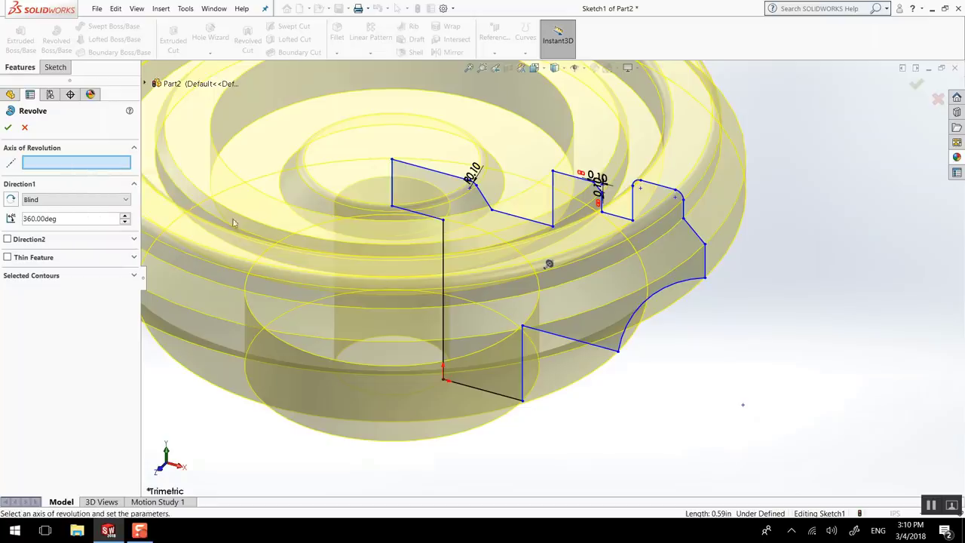
left_click(475, 387)
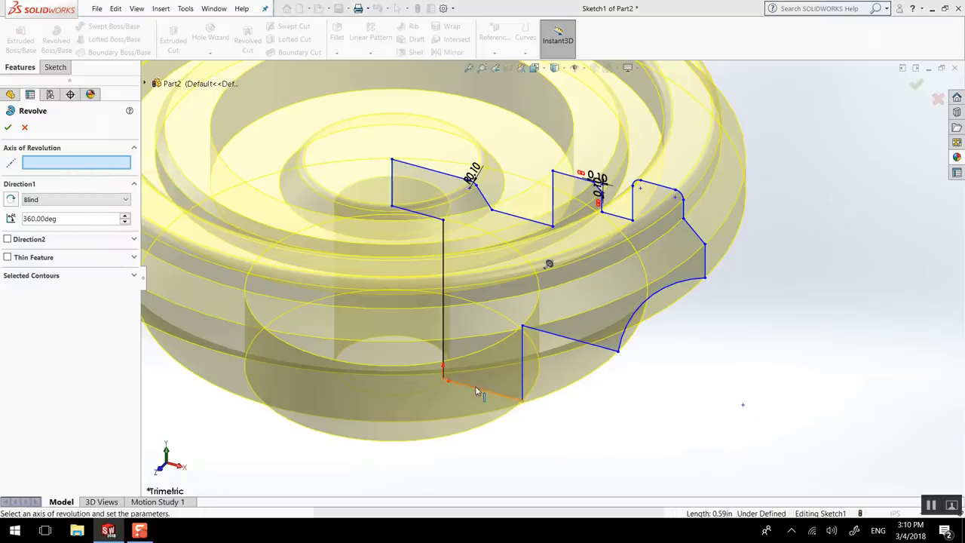
Set the revolve angle to 180deg and accept the half-revolved solid
scroll(521, 379, "down", 2)
scroll(516, 361, "up", 5)
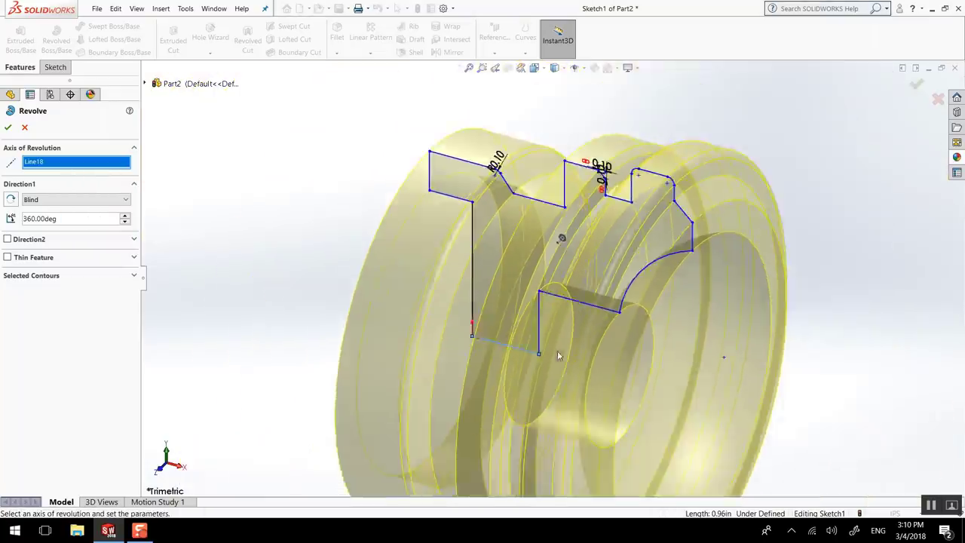
scroll(500, 317, "down", 3)
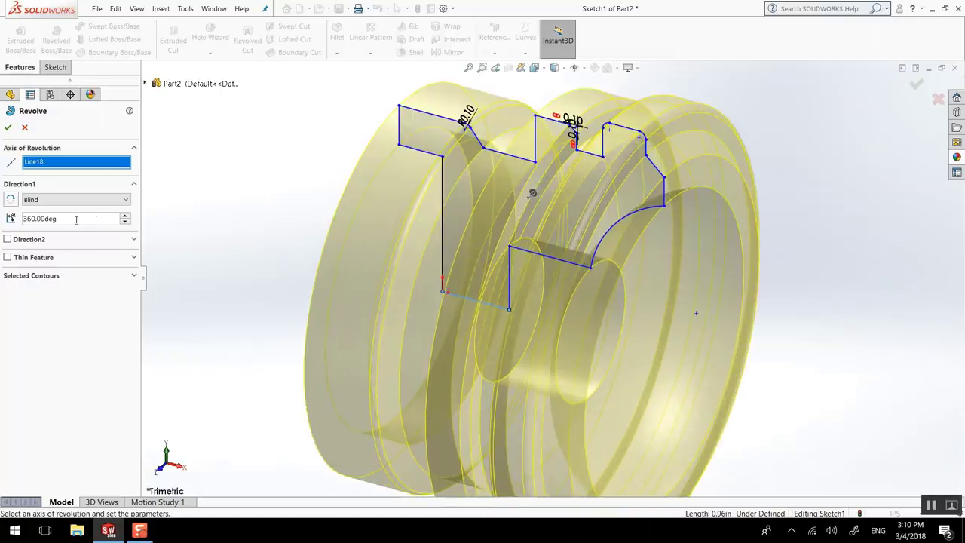
type("180deg")
key("Return")
middle_click_drag(473, 308, 435, 251)
scroll(503, 265, "up", 3)
left_click(6, 125)
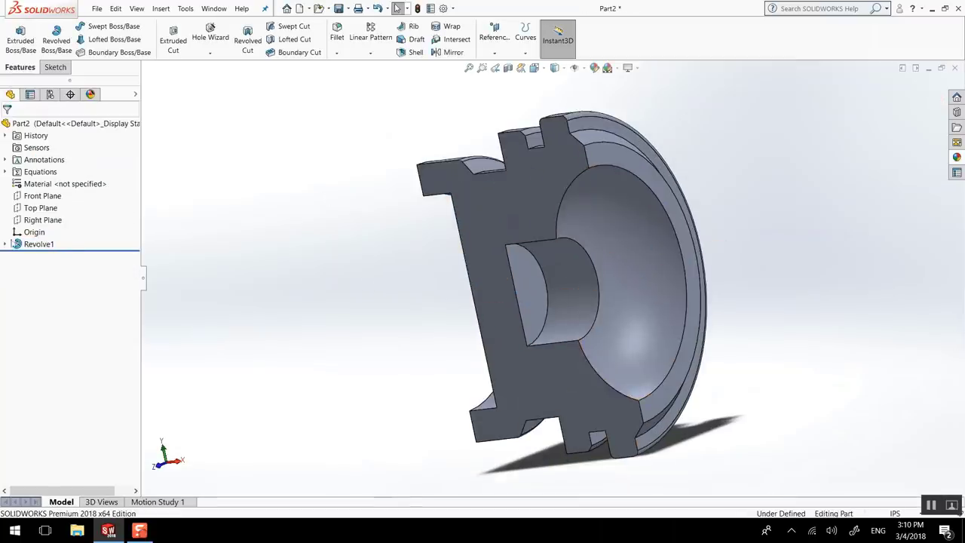
Edit Revolve1 and change its angle from 180 to 360 degrees
left_click(38, 243)
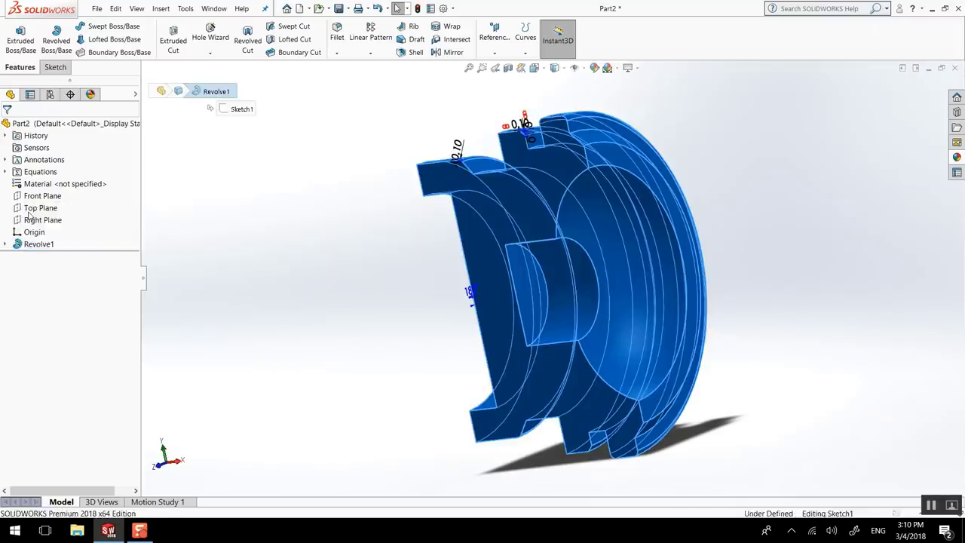
left_click(28, 215)
type("3")
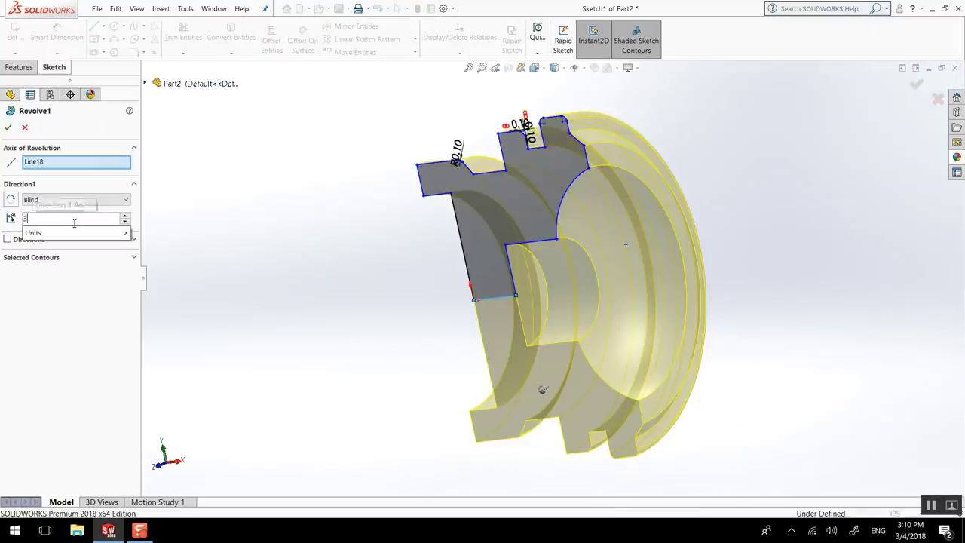
type("60")
key("Return")
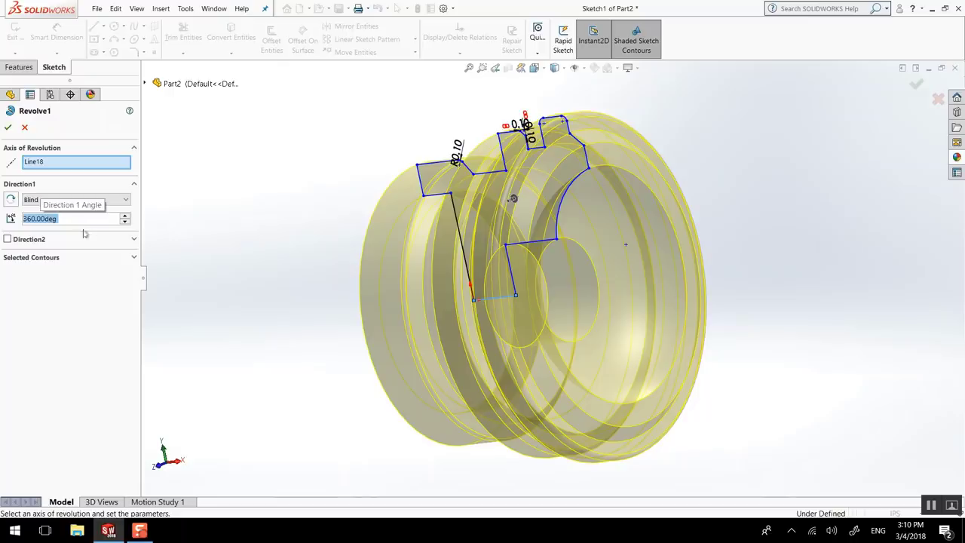
left_click(7, 127)
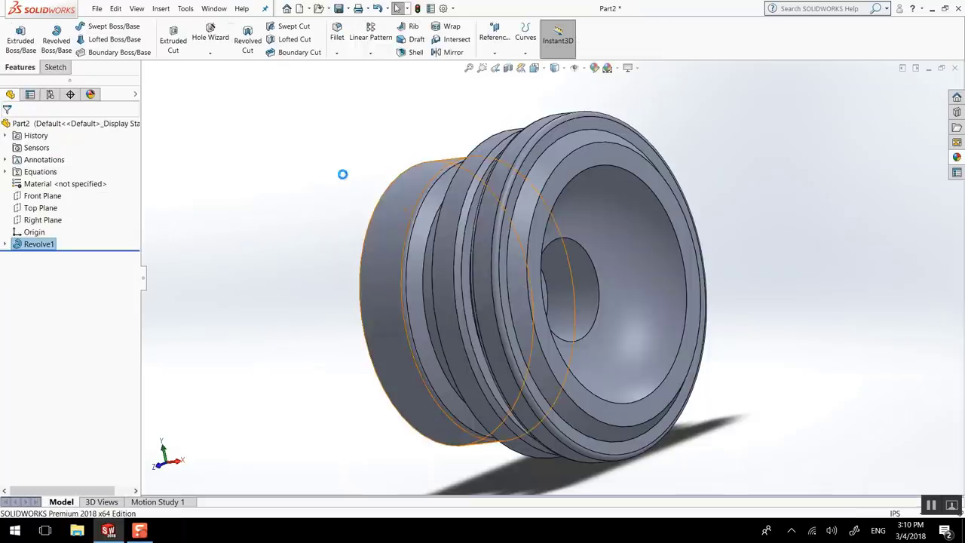
scroll(713, 303, "down", 3)
scroll(696, 291, "up", 3)
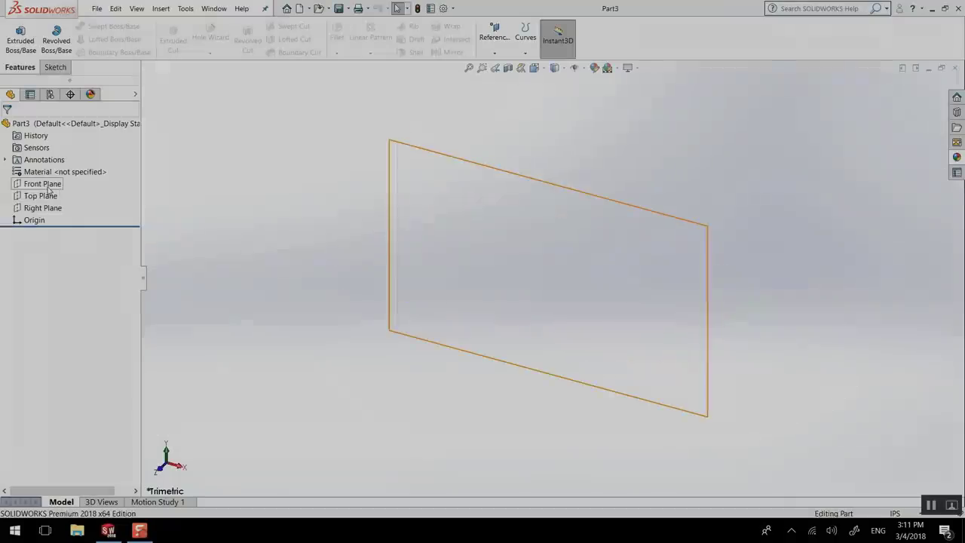
Start a sketch on Part3's Front Plane with a horizontal centerline running left from the origin
left_click(44, 183)
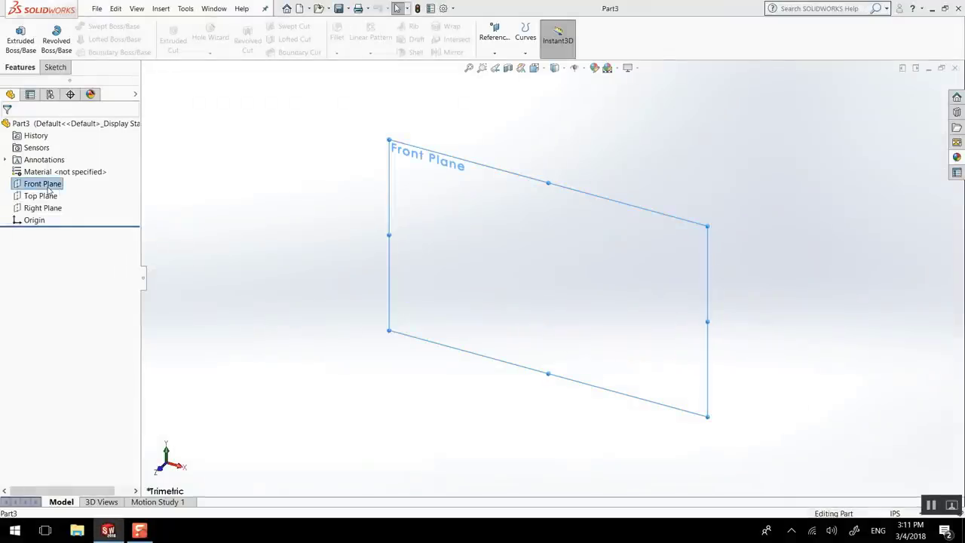
left_click(54, 173)
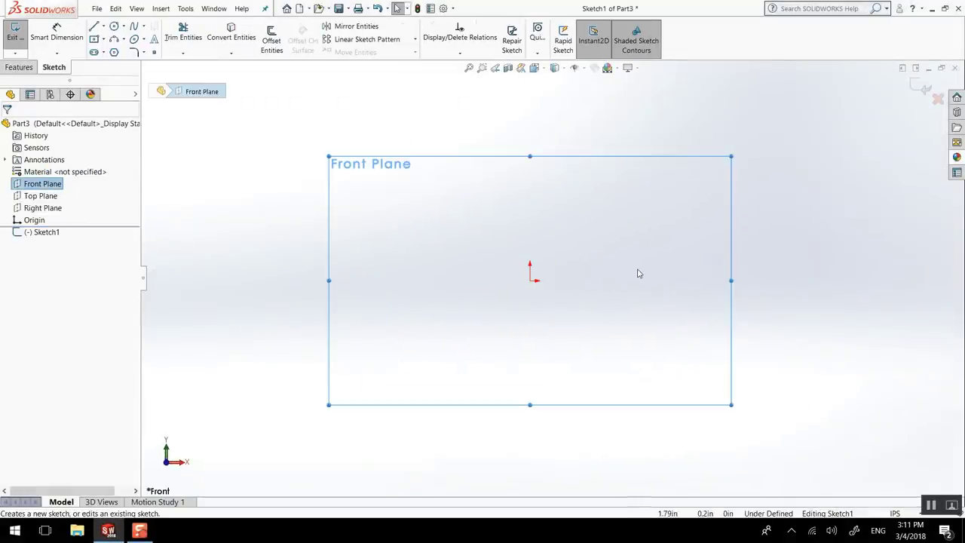
left_click(103, 26)
left_click(121, 52)
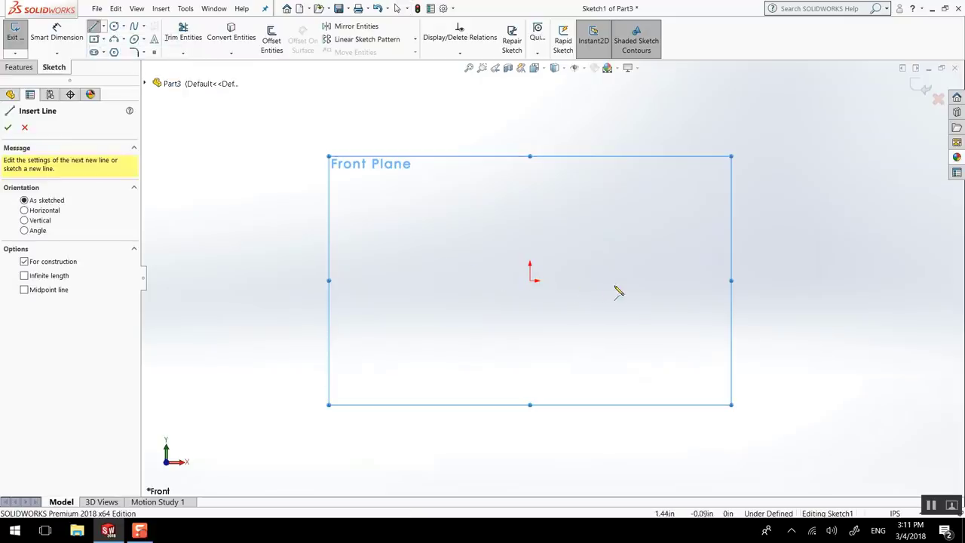
left_click(530, 281)
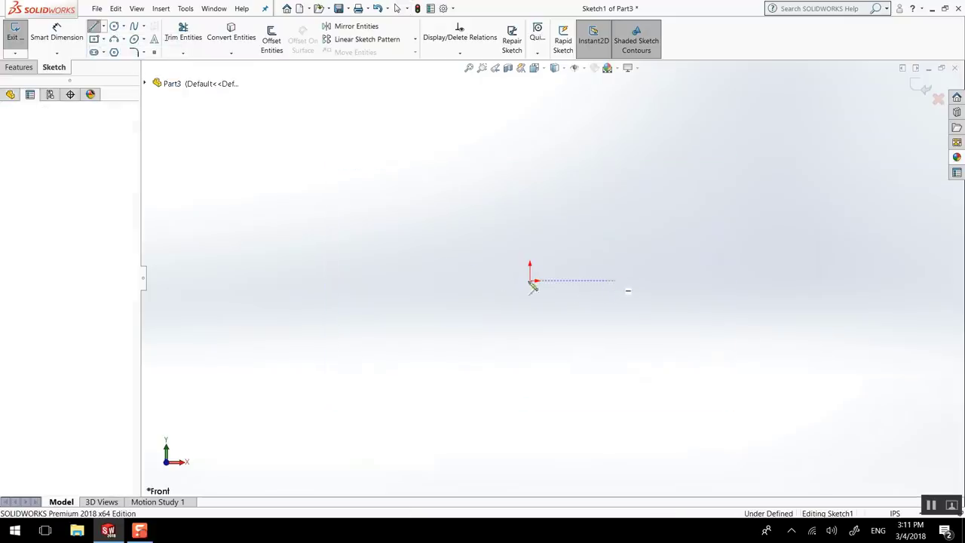
left_click(439, 280)
right_click(458, 245)
left_click(479, 243)
scroll(520, 196, "up", 2)
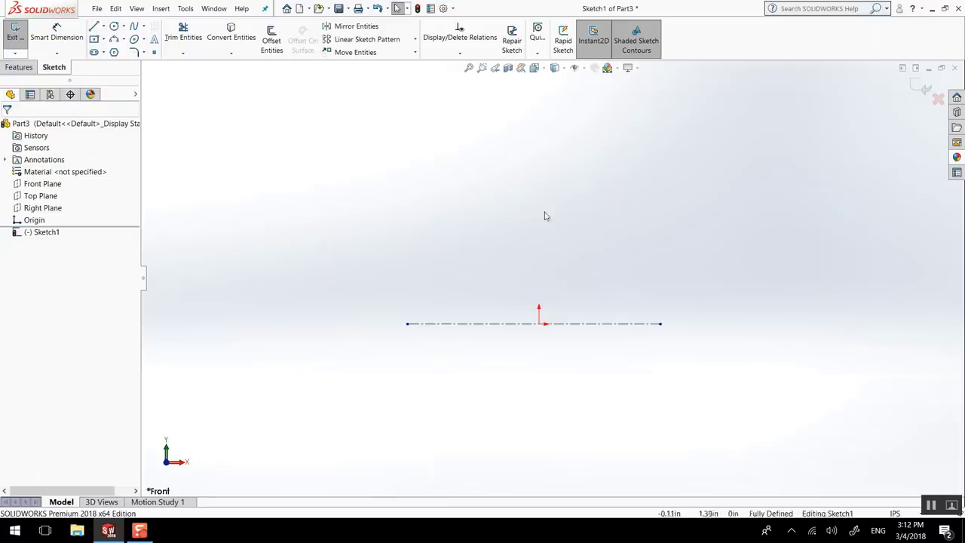
Draw a center rectangle positioned above the centerline
left_click(104, 39)
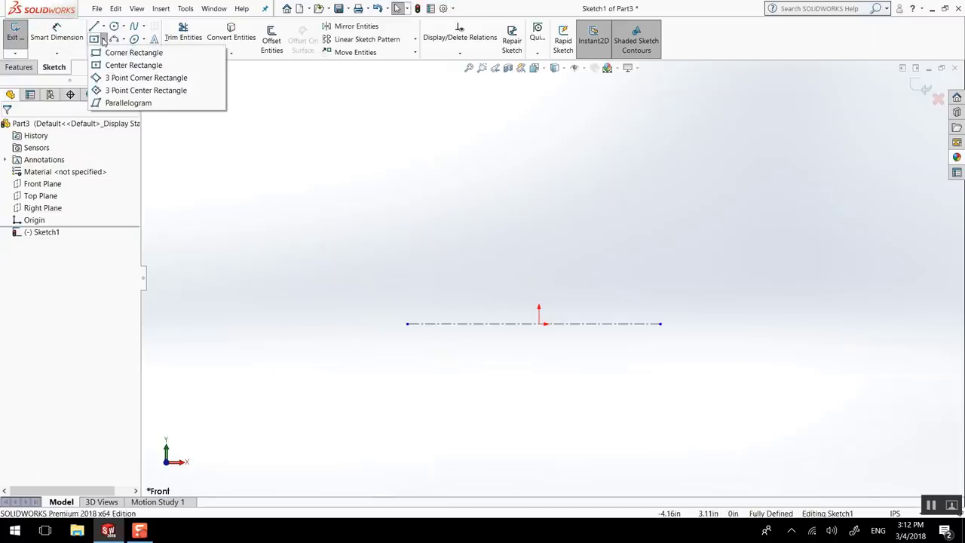
left_click(120, 65)
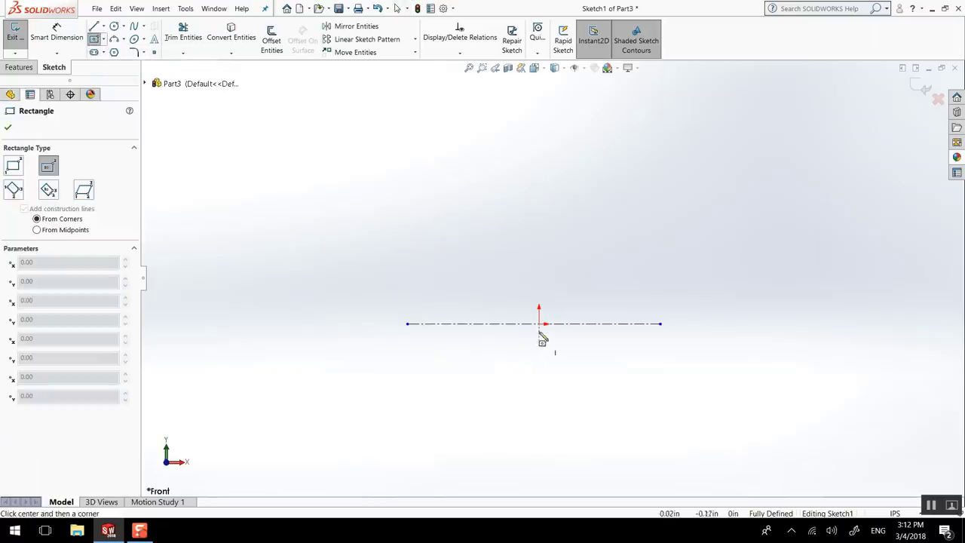
left_click(539, 138)
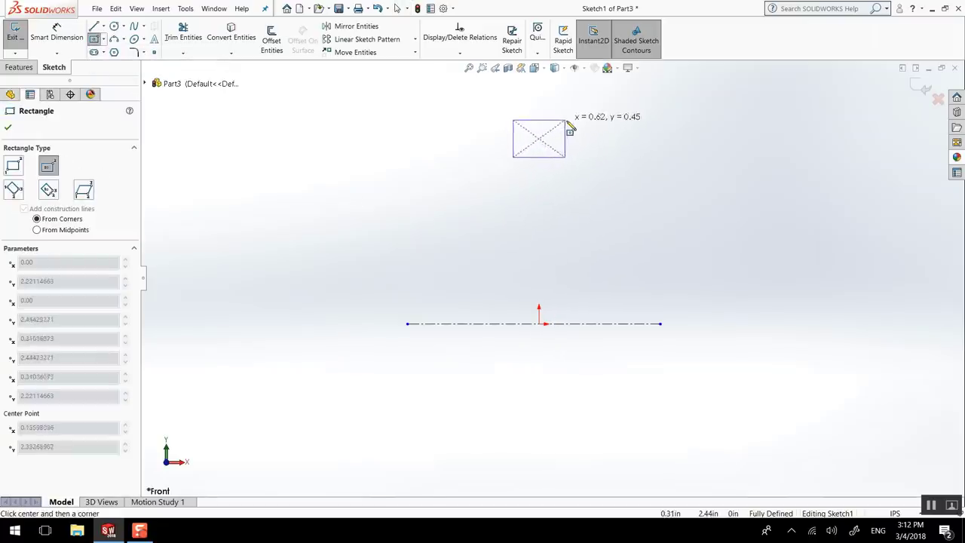
left_click(569, 156)
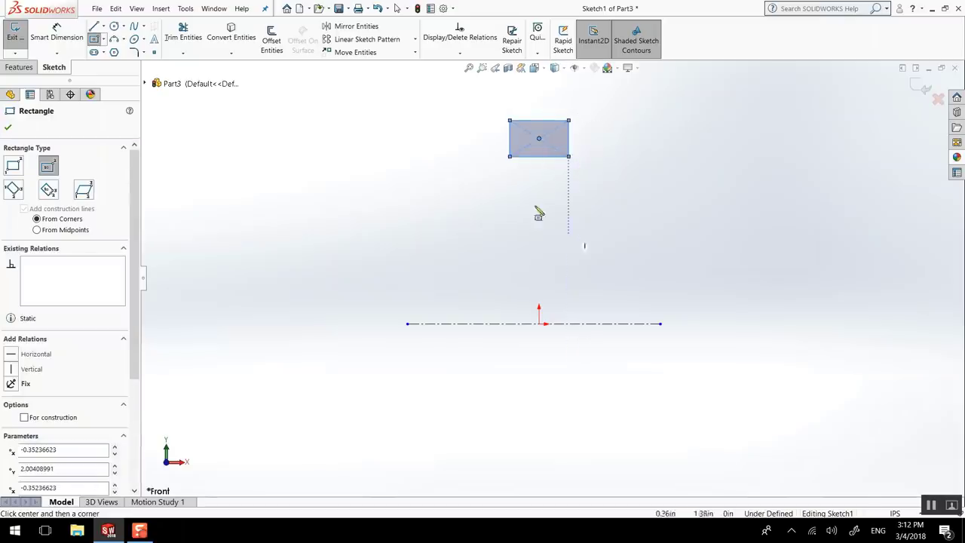
left_click(8, 129)
scroll(611, 162, "down", 5)
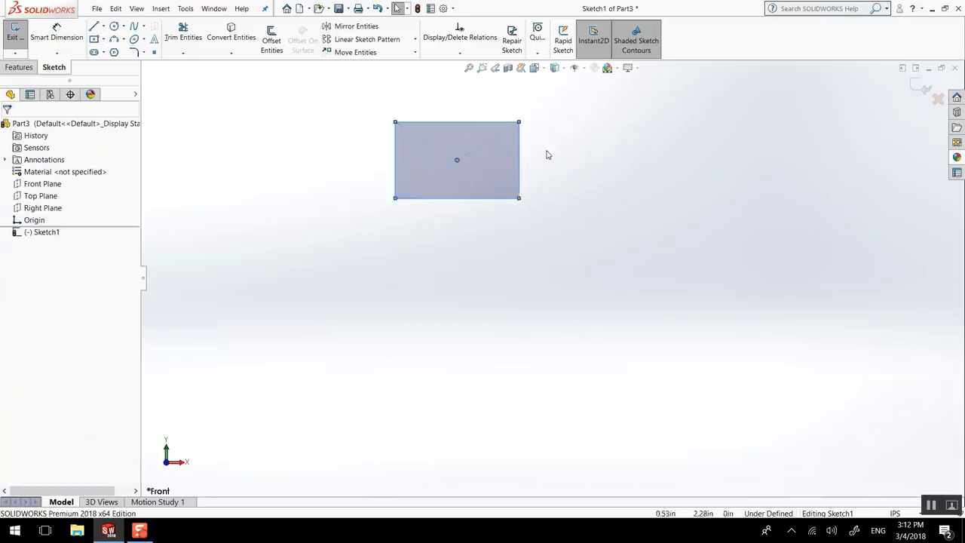
Round the rectangle's two top corners with R0.10 sketch fillets
left_click(133, 52)
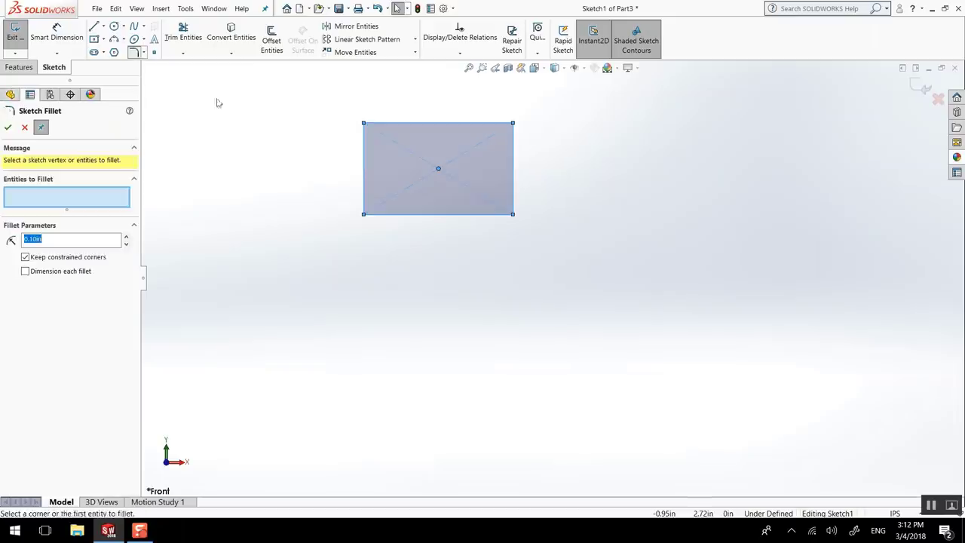
left_click(364, 124)
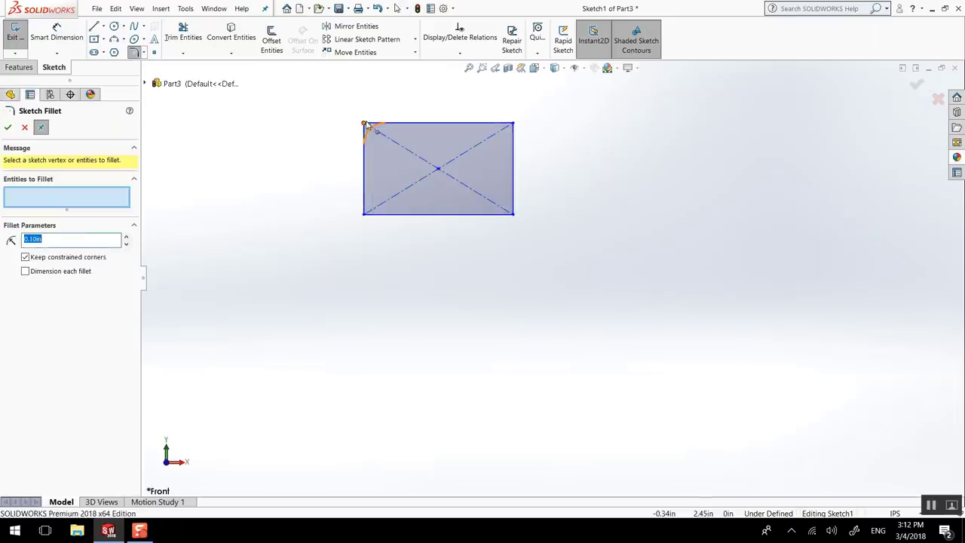
left_click(513, 125)
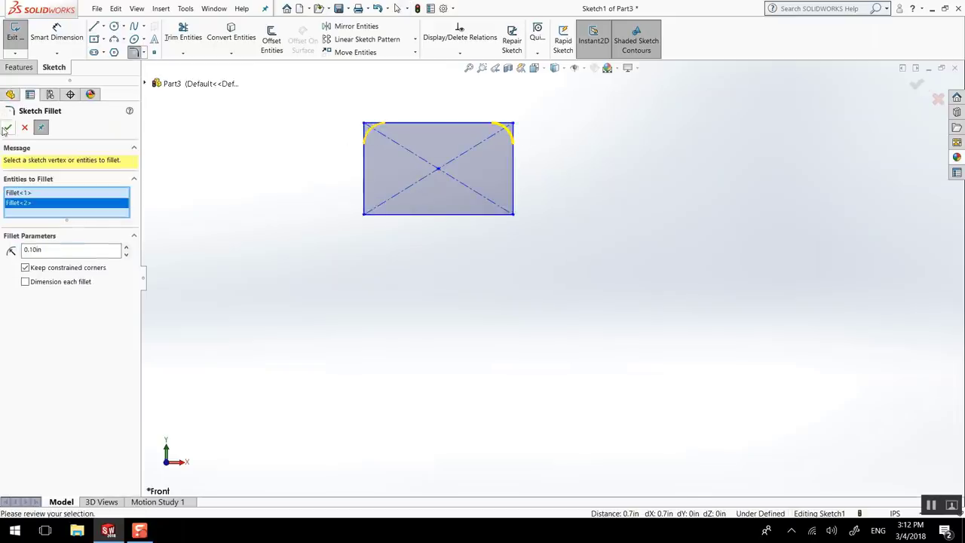
left_click(7, 128)
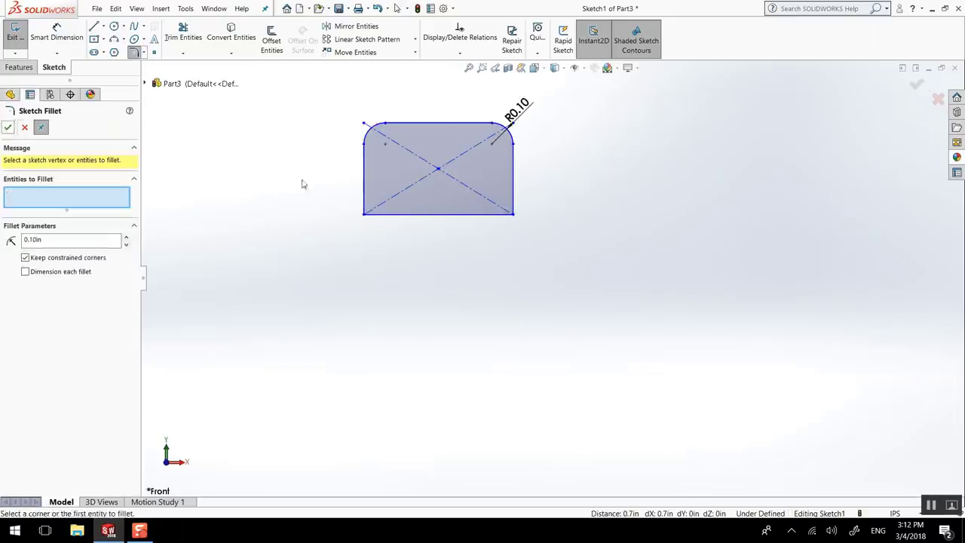
Add a shallow 3-point arc from the bottom-left to bottom-right corner, bulging below
left_click(124, 39)
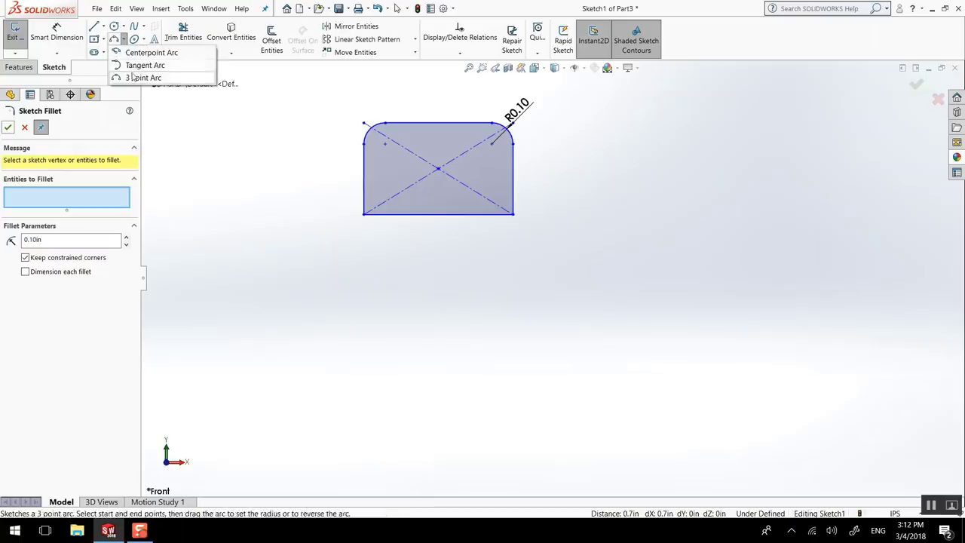
left_click(134, 78)
left_click(364, 215)
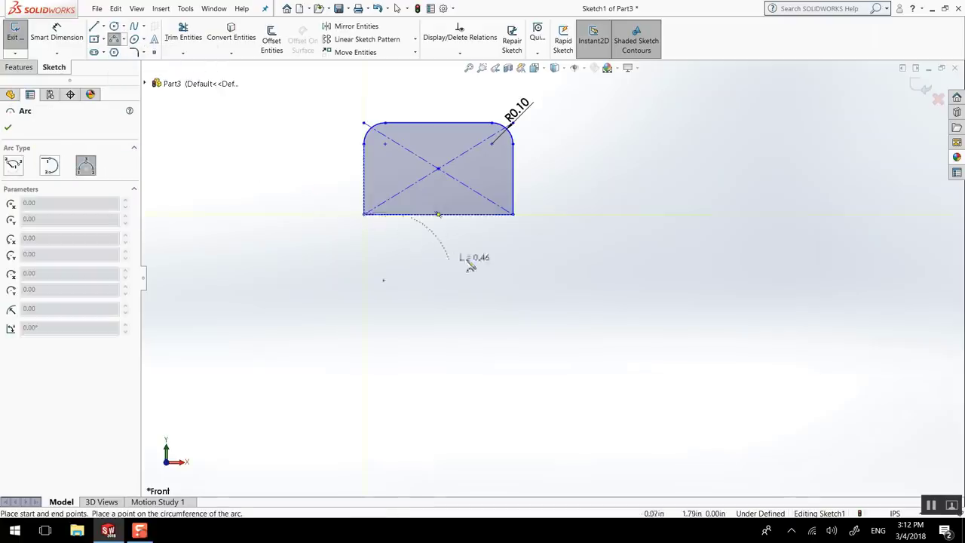
left_click(513, 215)
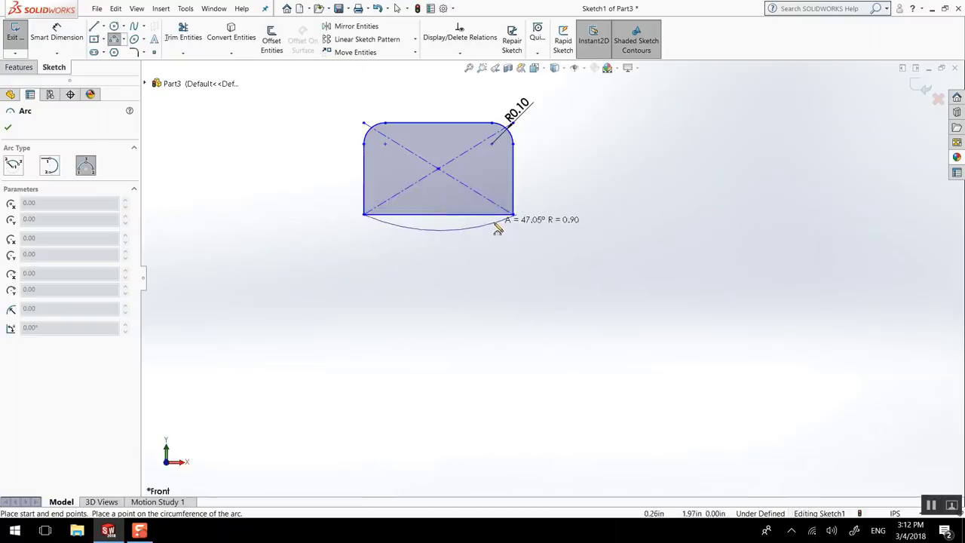
left_click(504, 227)
right_click(515, 235)
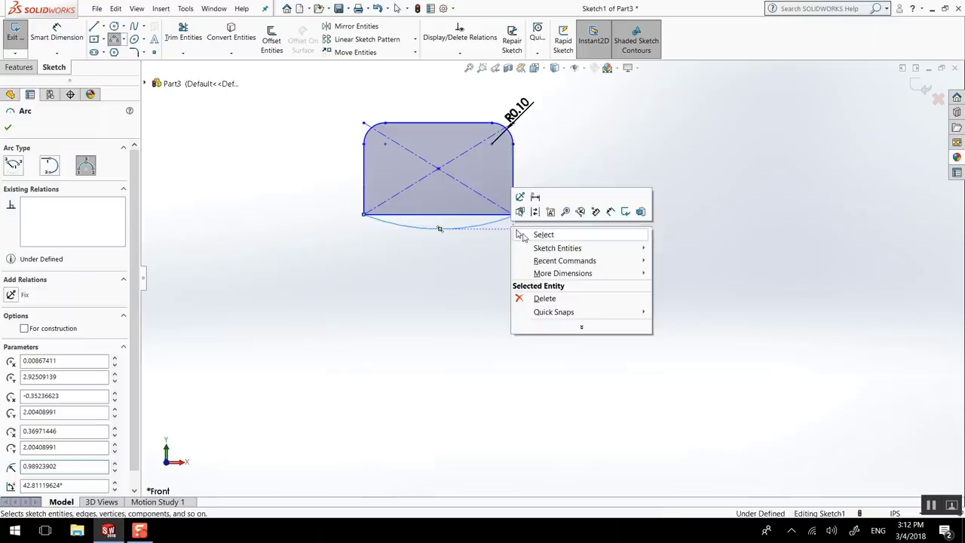
left_click(531, 234)
scroll(508, 215, "down", 4)
left_click(532, 234)
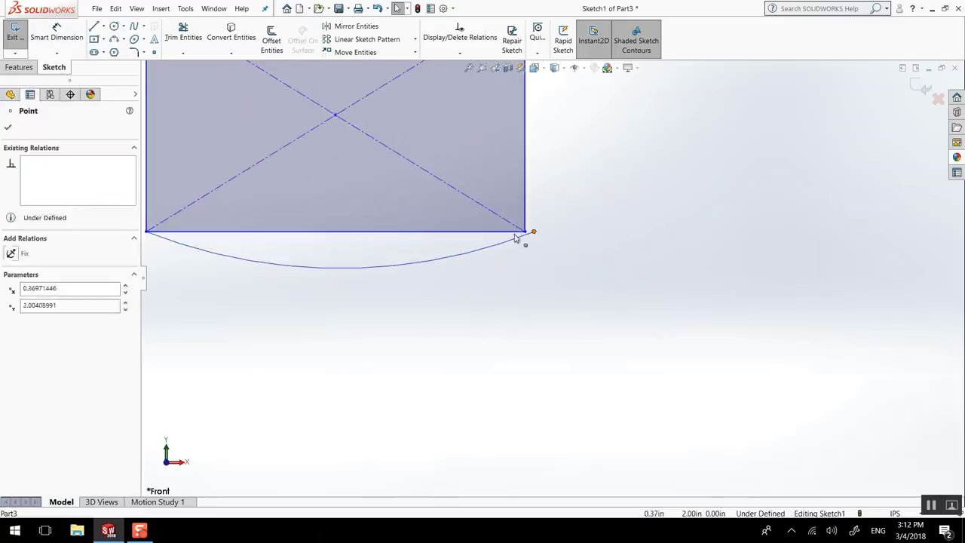
key("Escape")
scroll(473, 255, "up", 4)
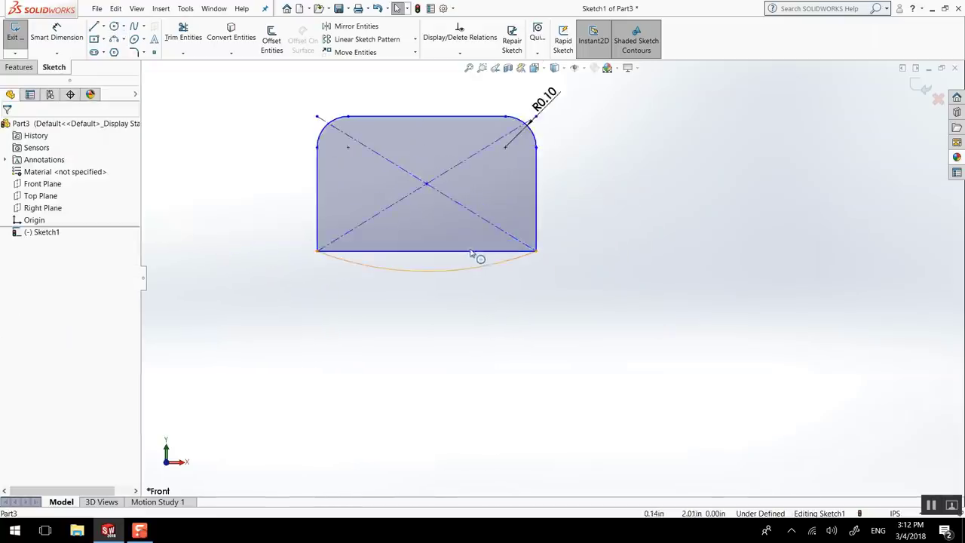
scroll(482, 252, "down", 2)
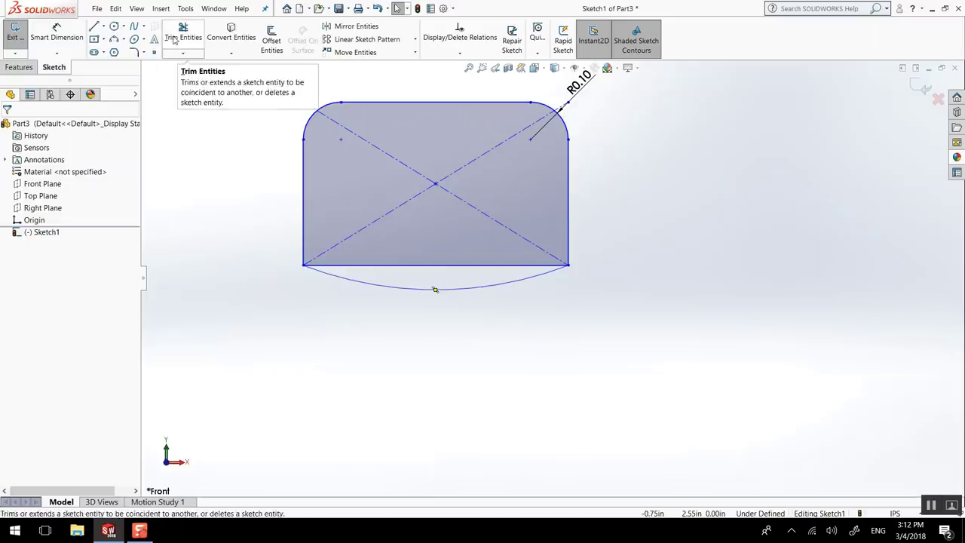
left_click(174, 38)
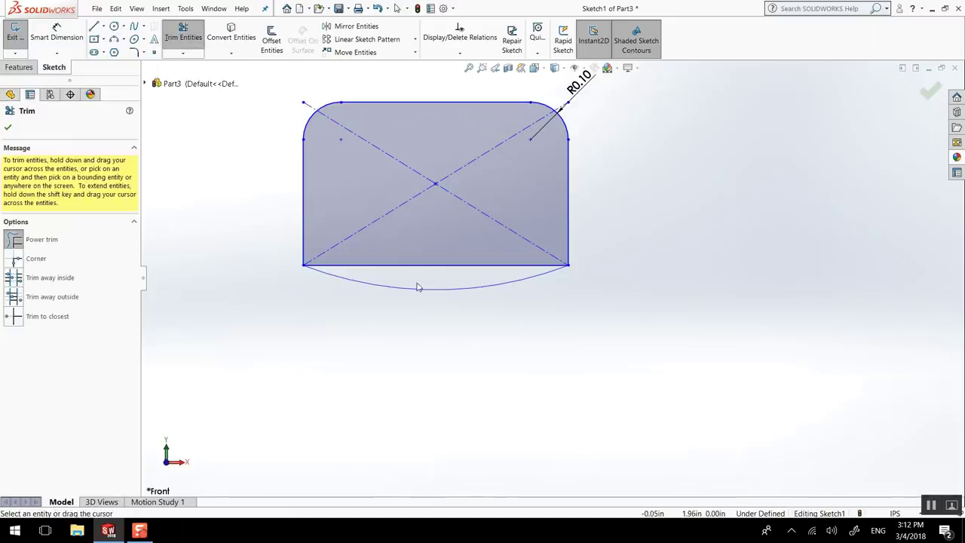
mouse_move(418, 287)
left_mouse_down()
mouse_move(390, 190)
mouse_move(411, 159)
mouse_move(477, 167)
mouse_move(482, 181)
mouse_move(454, 222)
left_mouse_up()
left_click(134, 52)
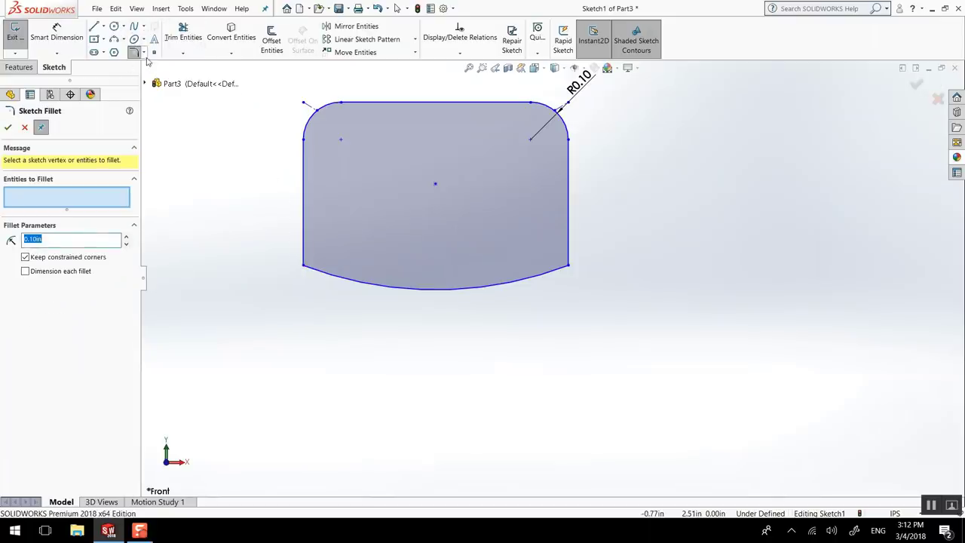
left_click(144, 53)
left_click(173, 78)
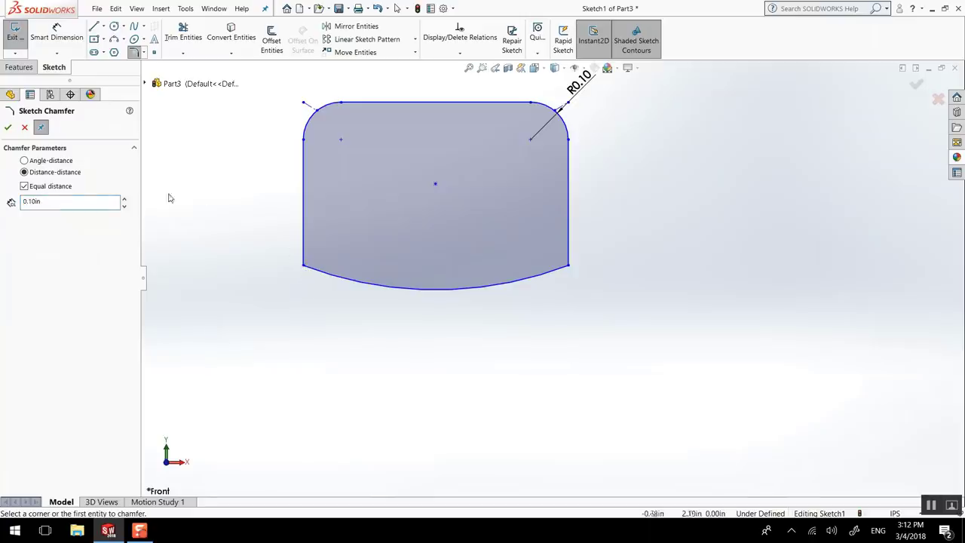
type("0.05")
key("Return")
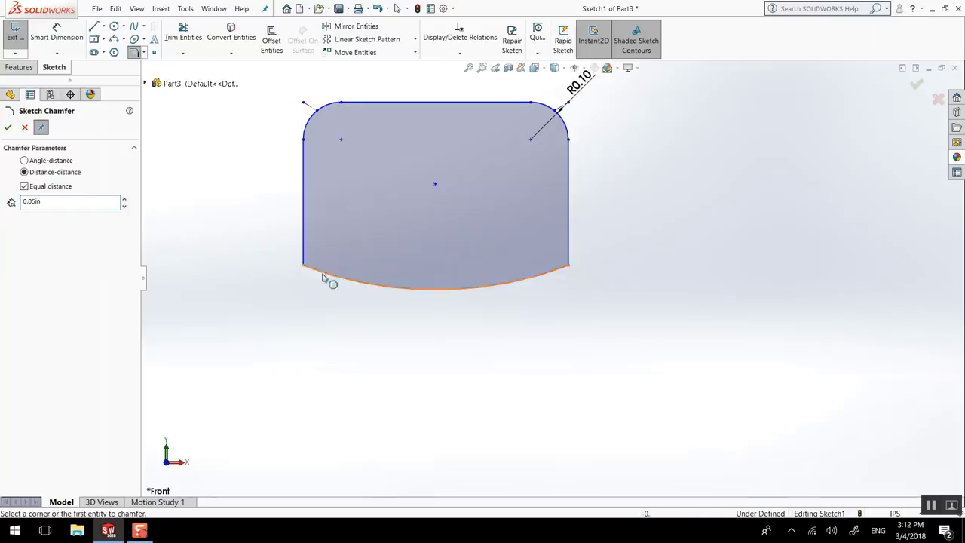
Dimension the profile's left vertical line at 0.33
left_click(25, 128)
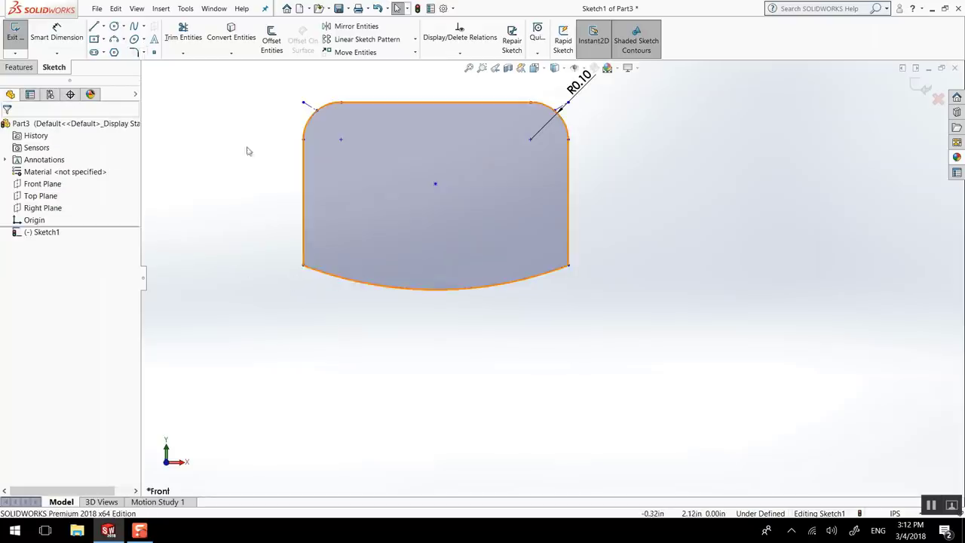
key("d")
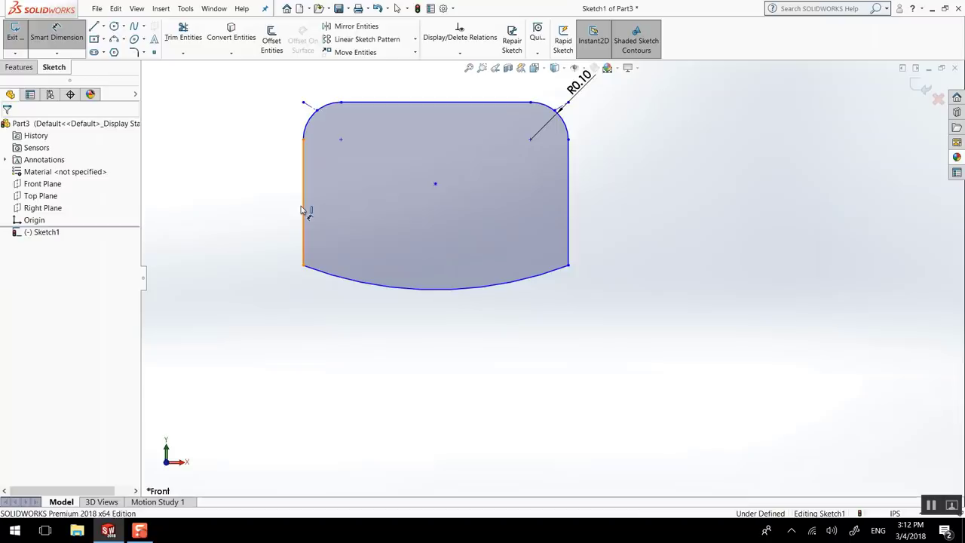
left_click(302, 206)
left_click(282, 204)
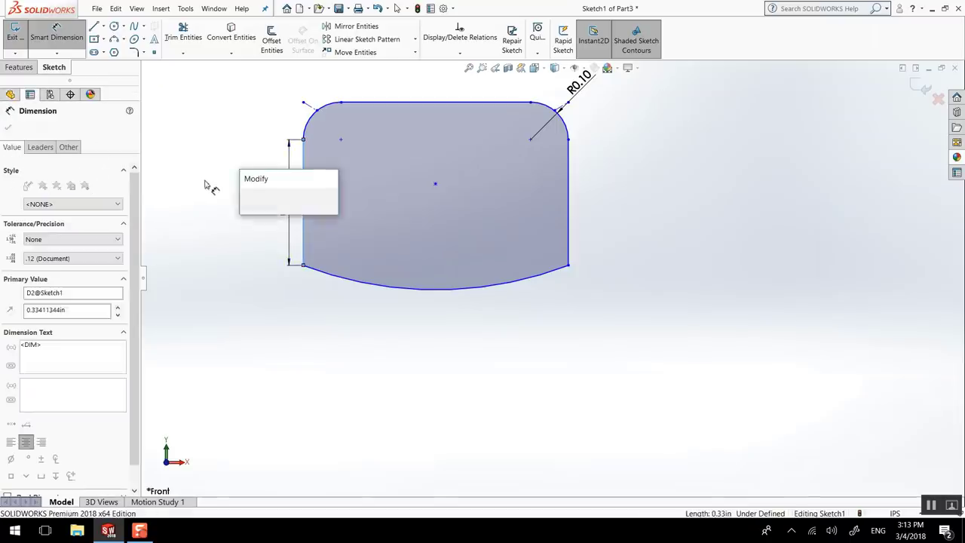
key("Return")
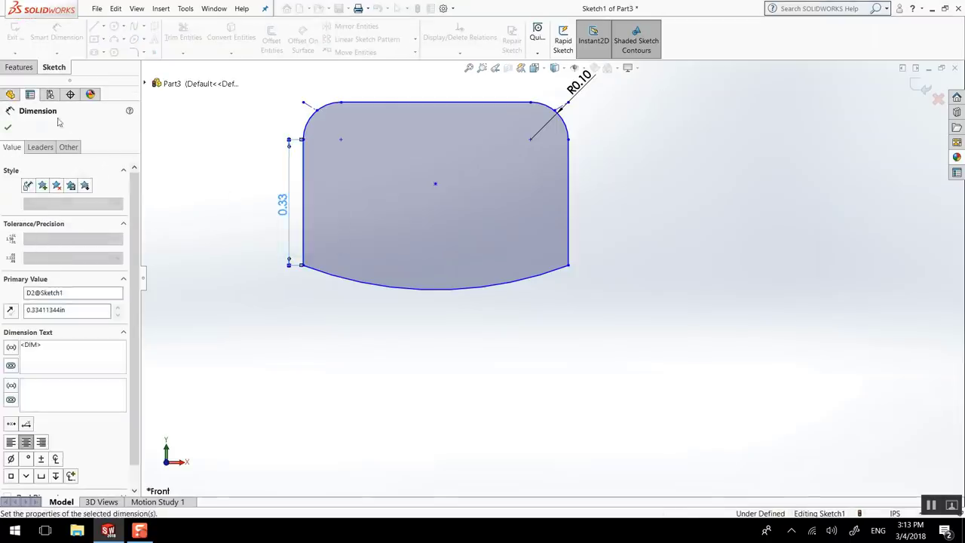
Round the bottom-left and bottom-right corners with 0.05 in sketch fillets
left_click(134, 53)
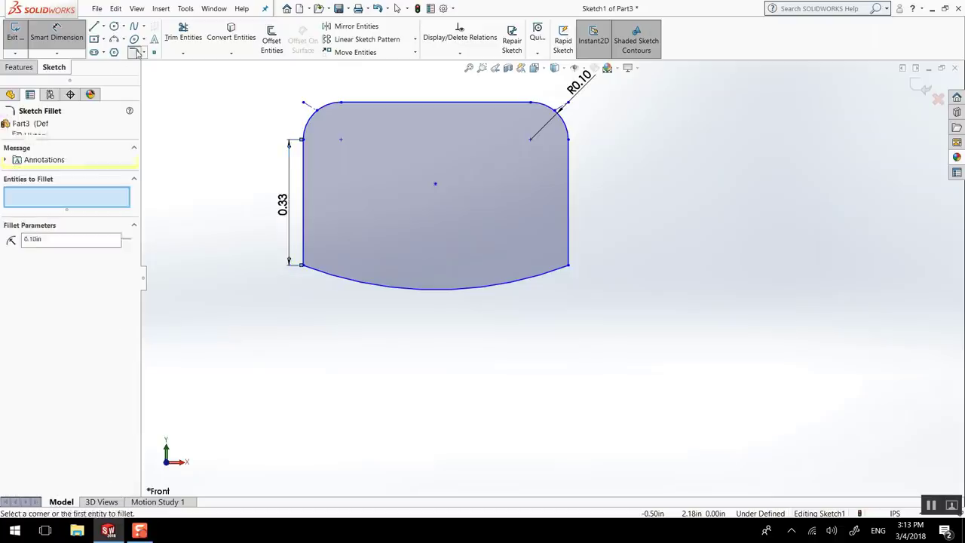
left_click(304, 268)
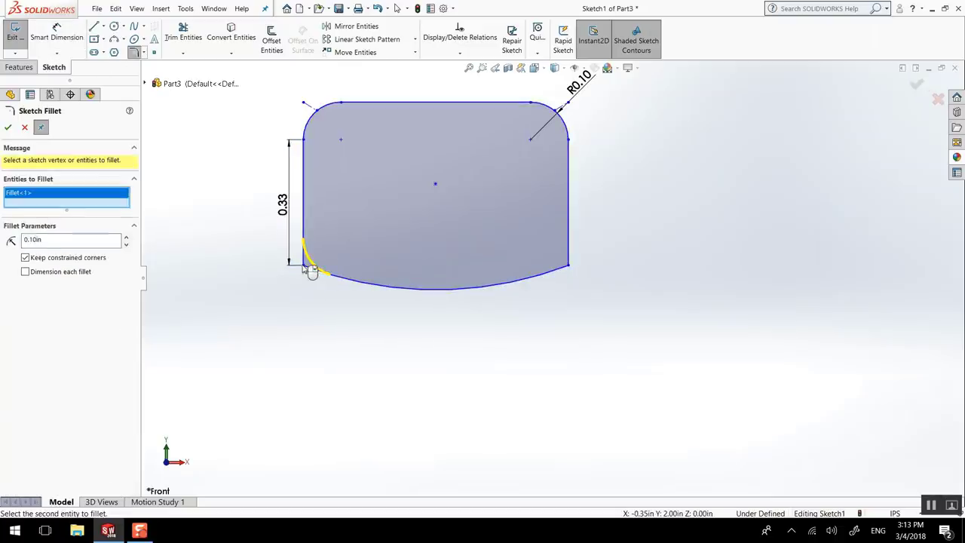
double_click(34, 239)
key("BackSpace")
type("0")
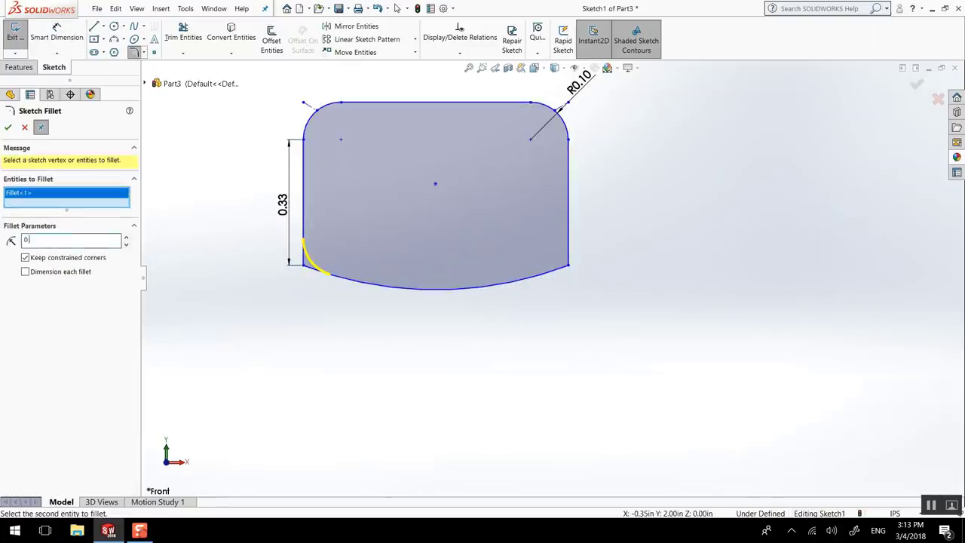
type(".1")
key("Return")
left_click(568, 270)
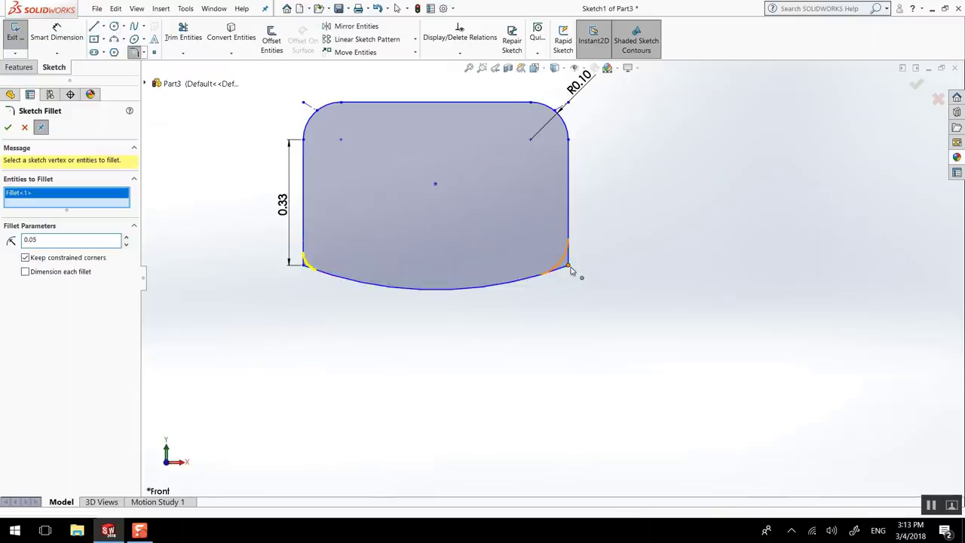
left_click(9, 128)
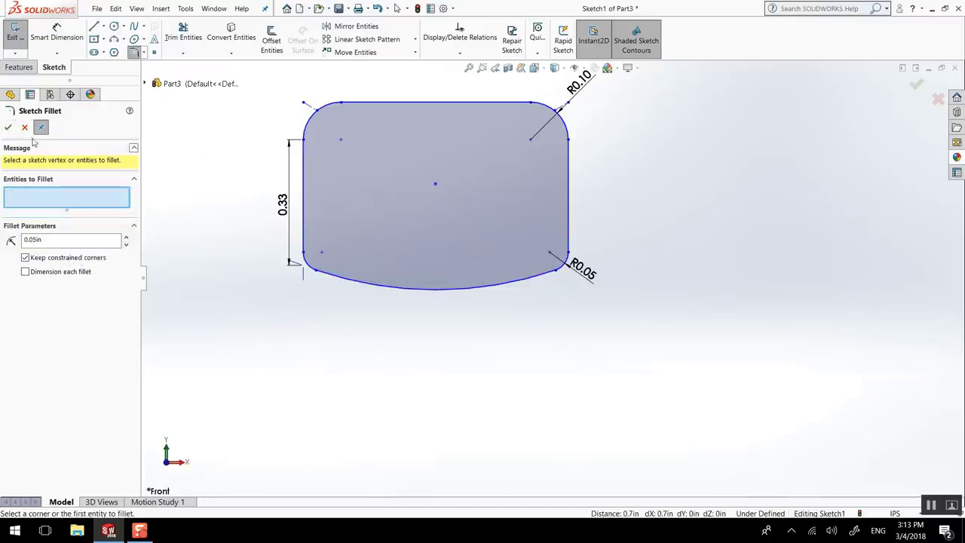
left_click(25, 128)
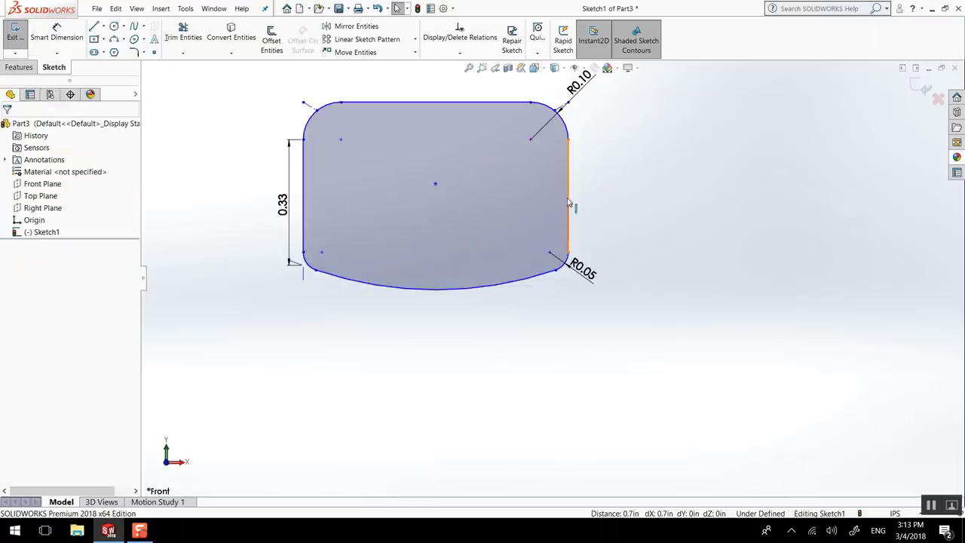
Check that the R0.05 fillet dimension keeps its 0.05 value
left_click(584, 269)
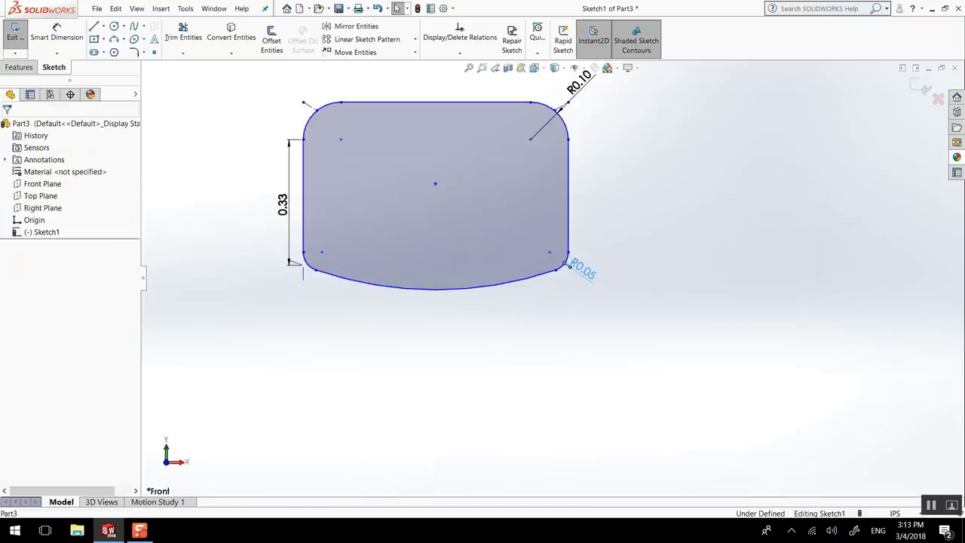
double_click(580, 269)
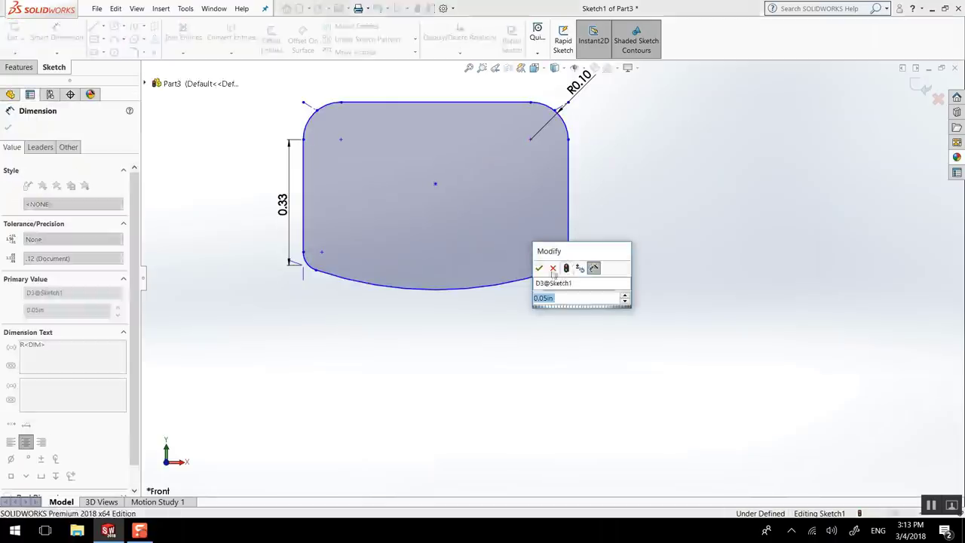
key("Return")
scroll(587, 95, "down", 2)
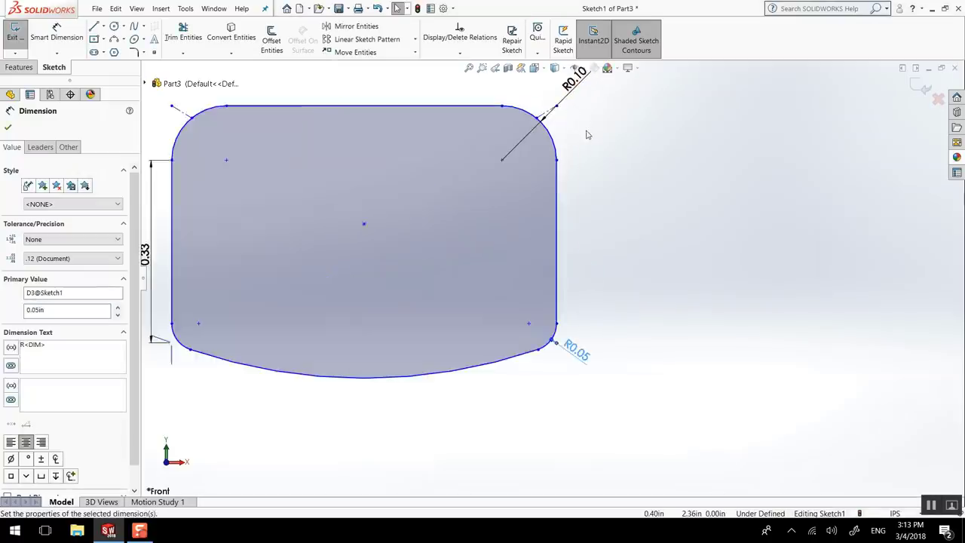
scroll(578, 179, "up", 6)
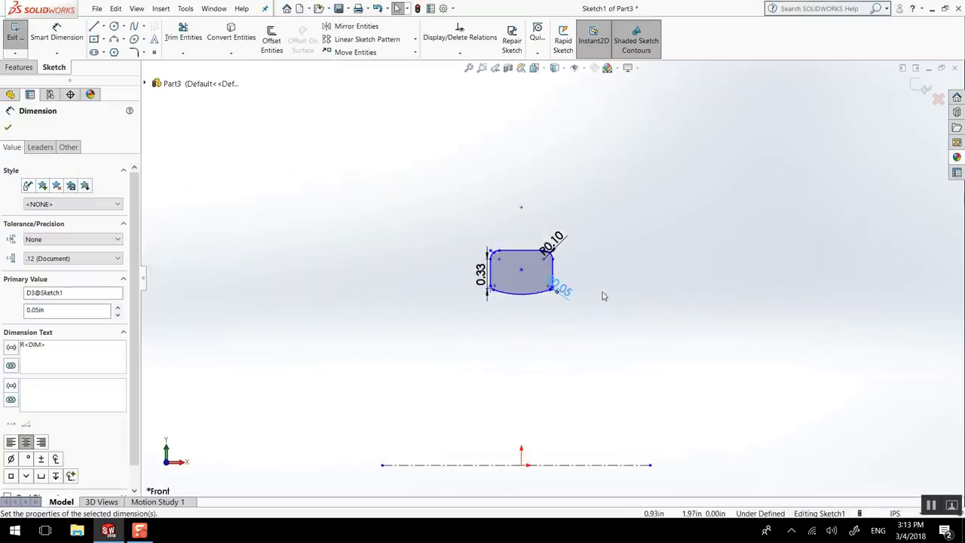
scroll(573, 300, "down", 2)
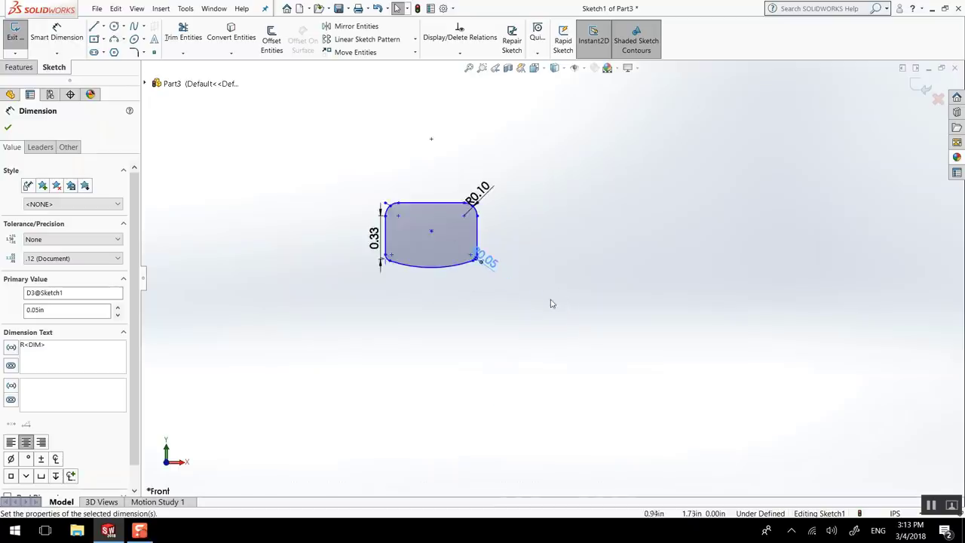
scroll(549, 311, "up", 3)
scroll(549, 310, "down", 5)
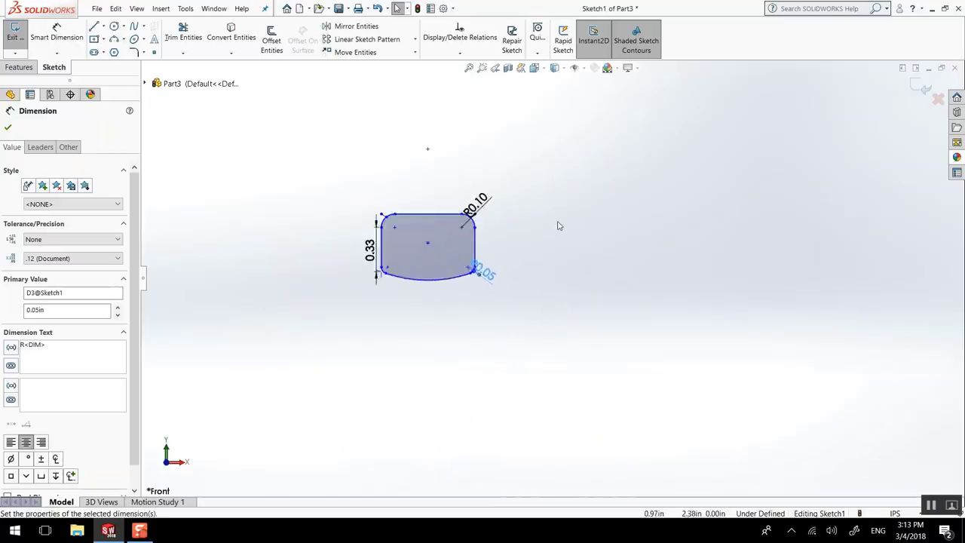
scroll(450, 289, "down", 2)
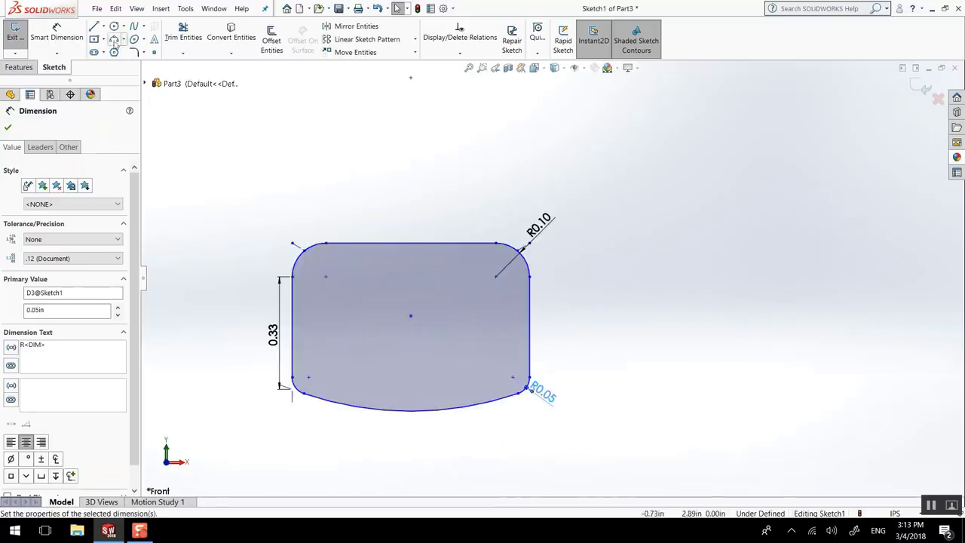
Draw a centre rectangle straddling the middle of the profile's top edge
left_click(105, 40)
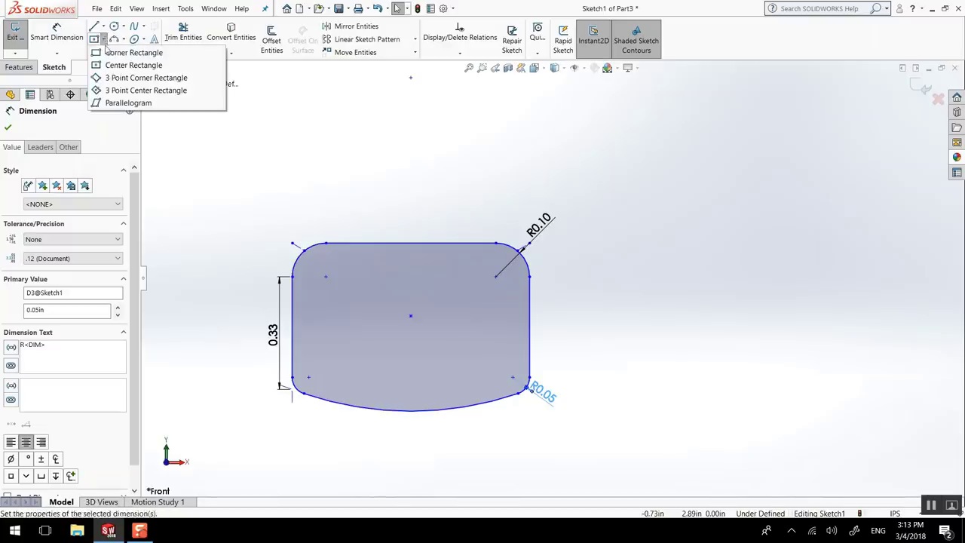
left_click(126, 62)
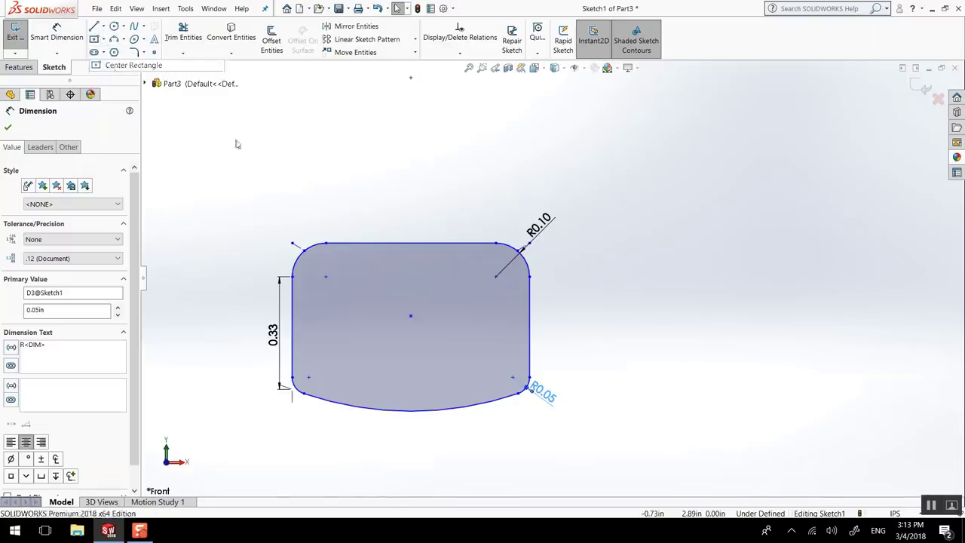
left_click(409, 242)
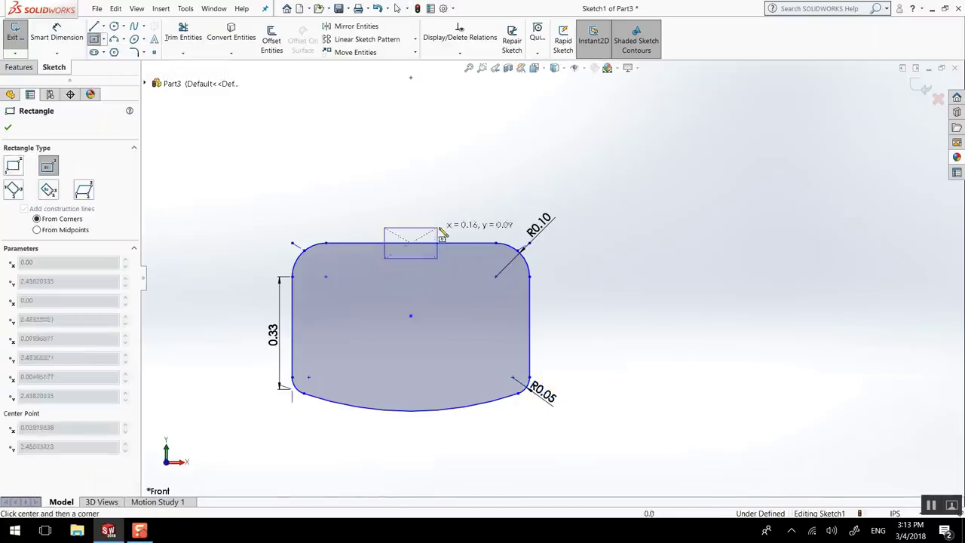
left_click(481, 243)
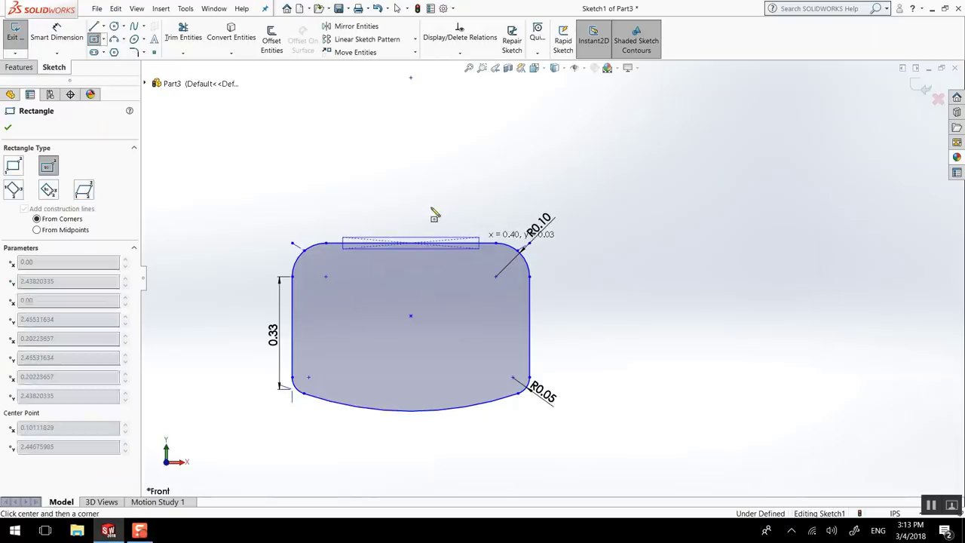
right_click(430, 209)
left_click(455, 209)
scroll(426, 247, "down", 3)
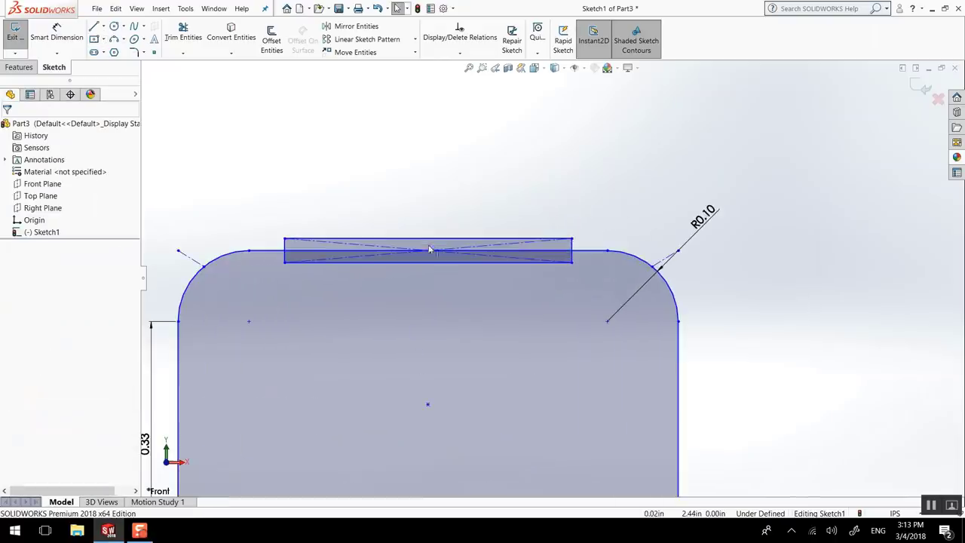
Trim away the rectangle's top and the top edge inside it to leave a recess
left_click(183, 35)
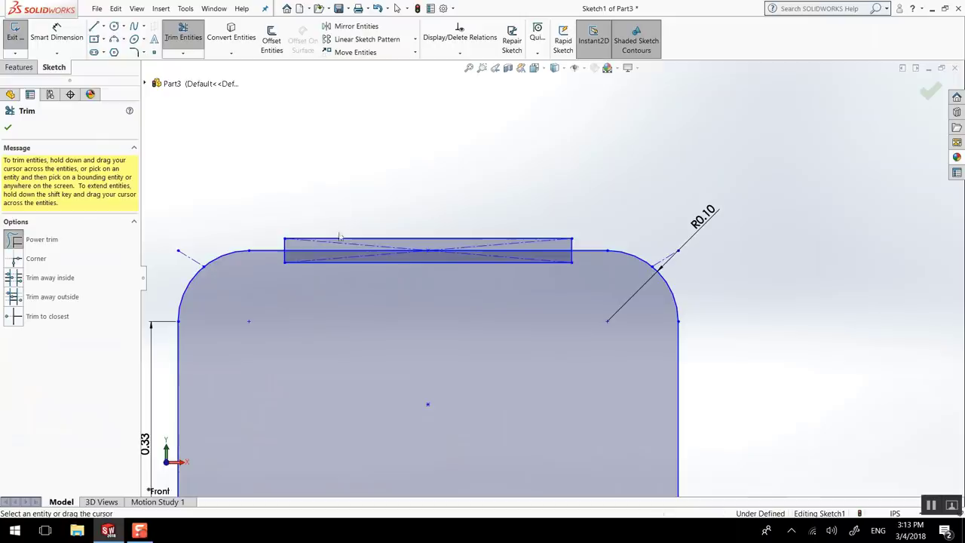
mouse_move(338, 220)
left_mouse_down()
mouse_move(380, 259)
mouse_move(328, 241)
mouse_move(283, 247)
mouse_move(351, 220)
mouse_move(490, 239)
left_mouse_up()
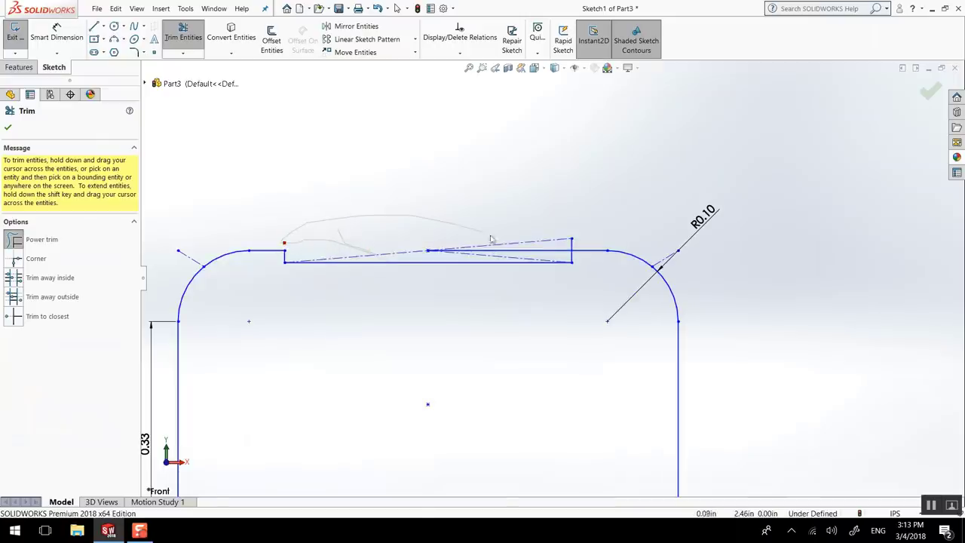
left_click_drag(558, 245, 480, 267)
scroll(481, 267, "down", 3)
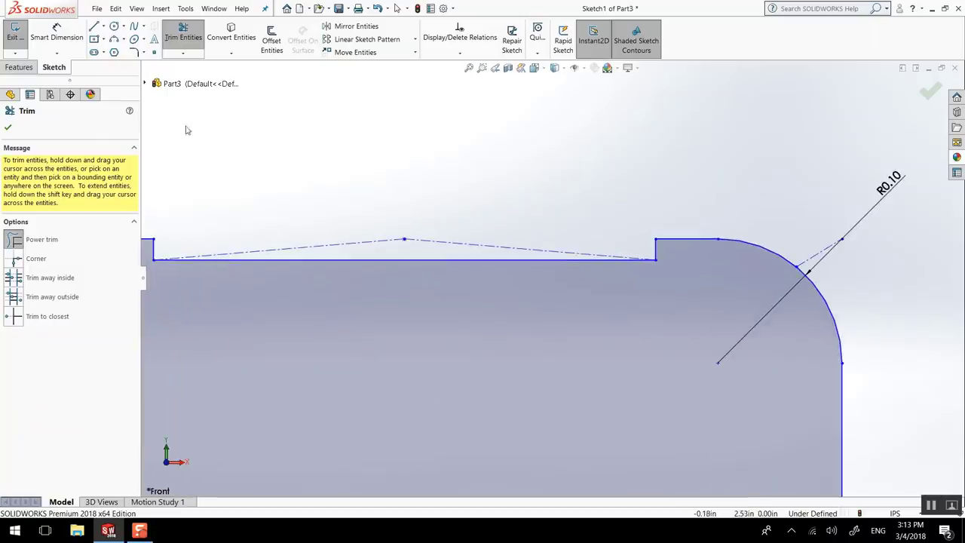
left_click(134, 52)
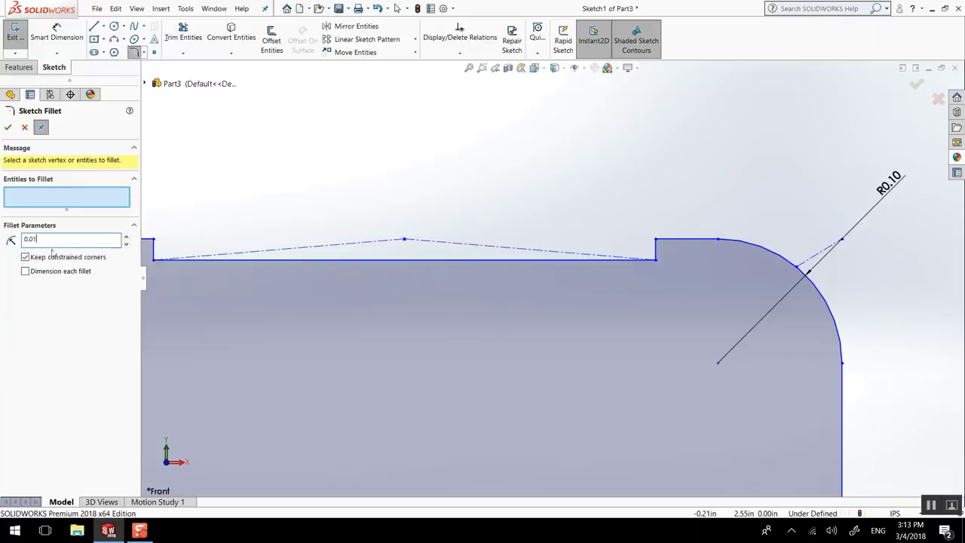
Round the top-left corner and the recess corner with 0.01 in sketch fillets
left_click(154, 243)
left_click(660, 241)
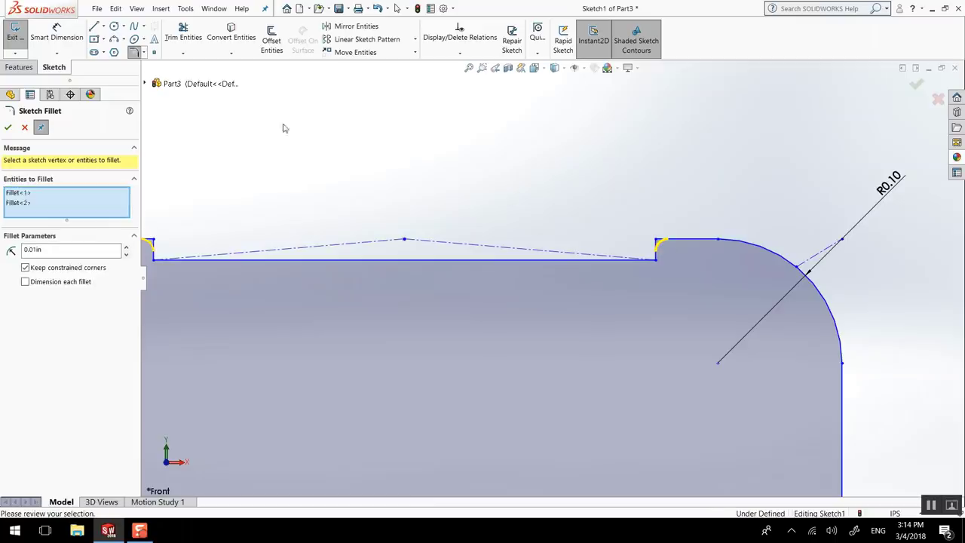
left_click(10, 128)
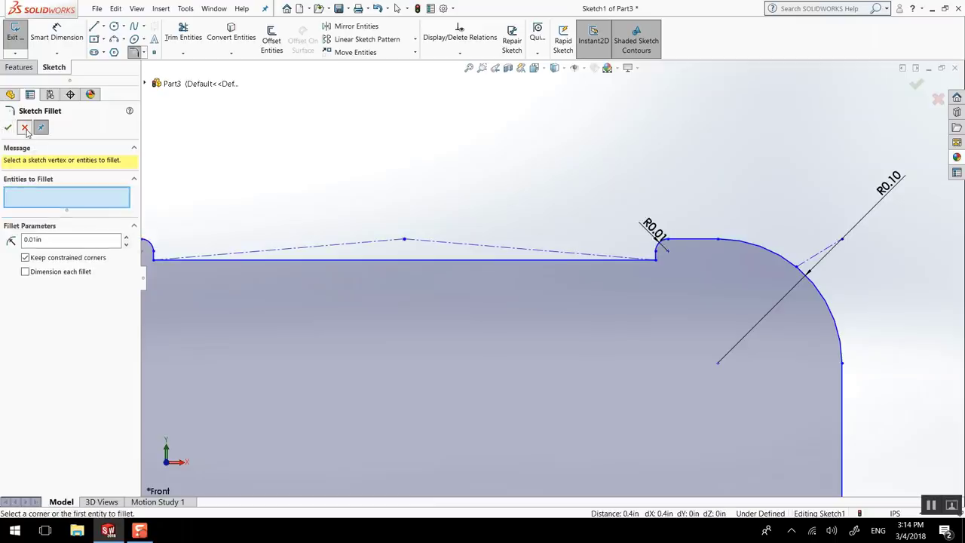
left_click(24, 127)
scroll(499, 320, "up", 3)
scroll(498, 320, "up", 2)
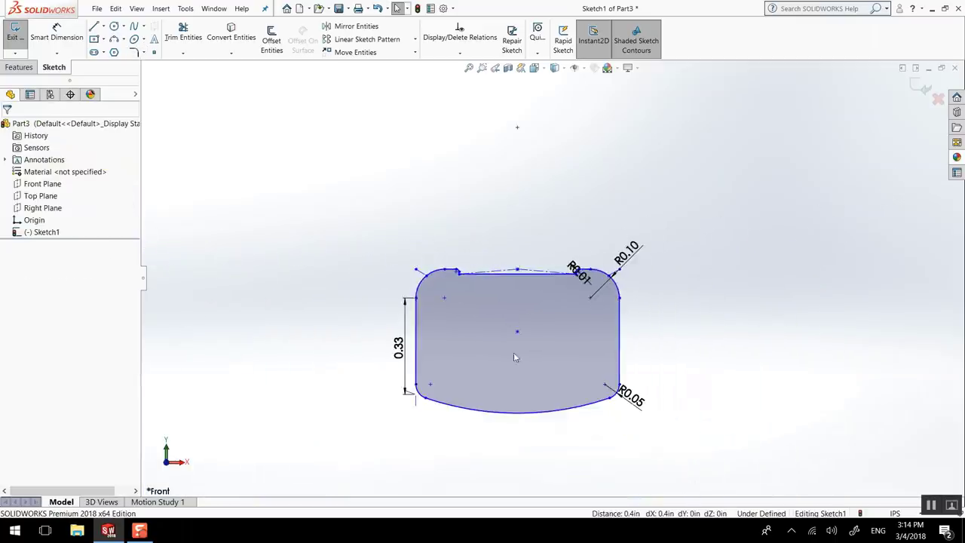
scroll(513, 352, "up", 3)
scroll(613, 390, "up", 2)
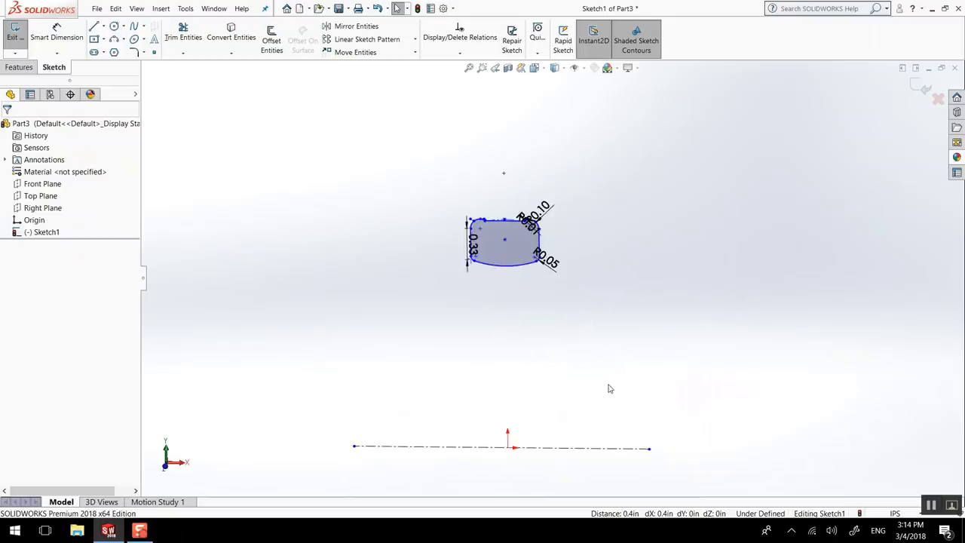
middle_click_drag(604, 395, 545, 351)
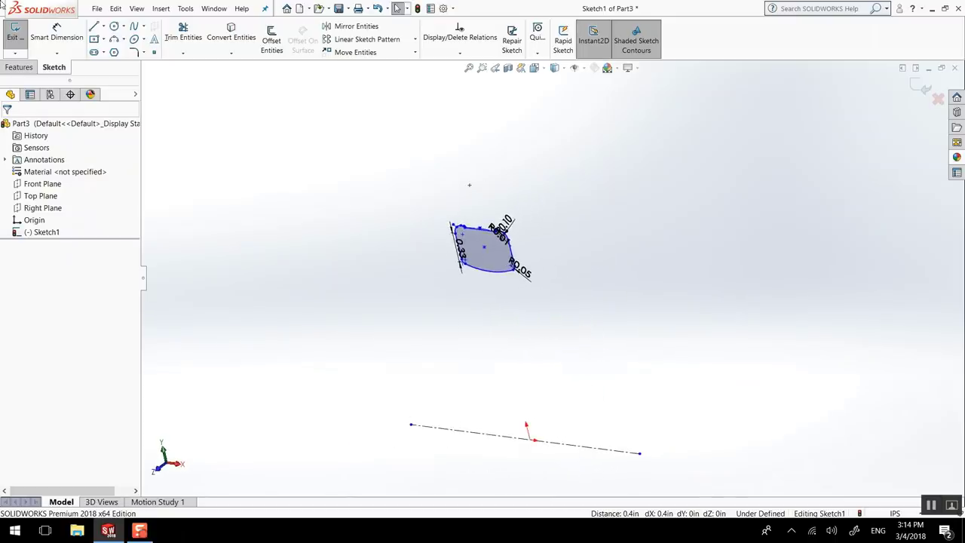
Revolve the profile 360° about the construction line into a grooved solid ring
left_click(20, 67)
left_click(56, 40)
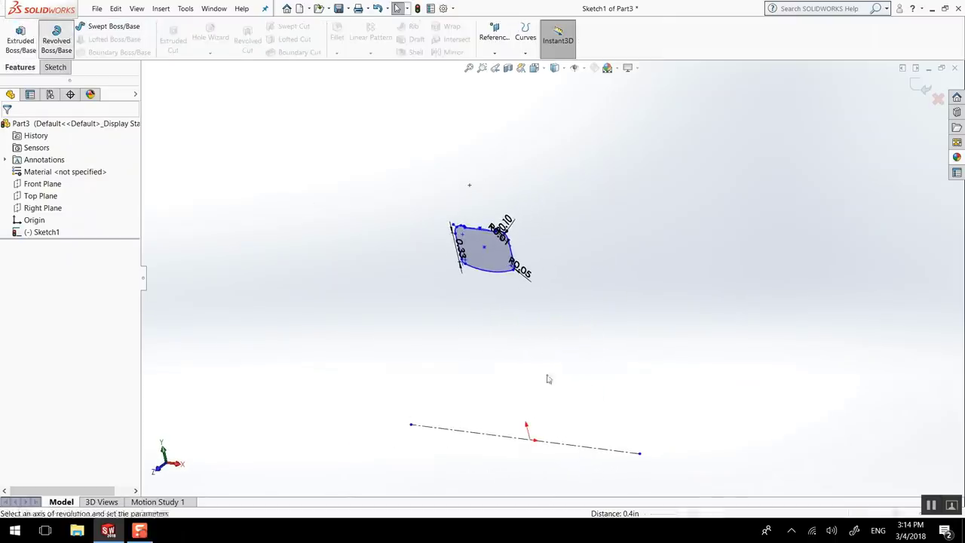
left_click(498, 439)
middle_click_drag(508, 441, 575, 428)
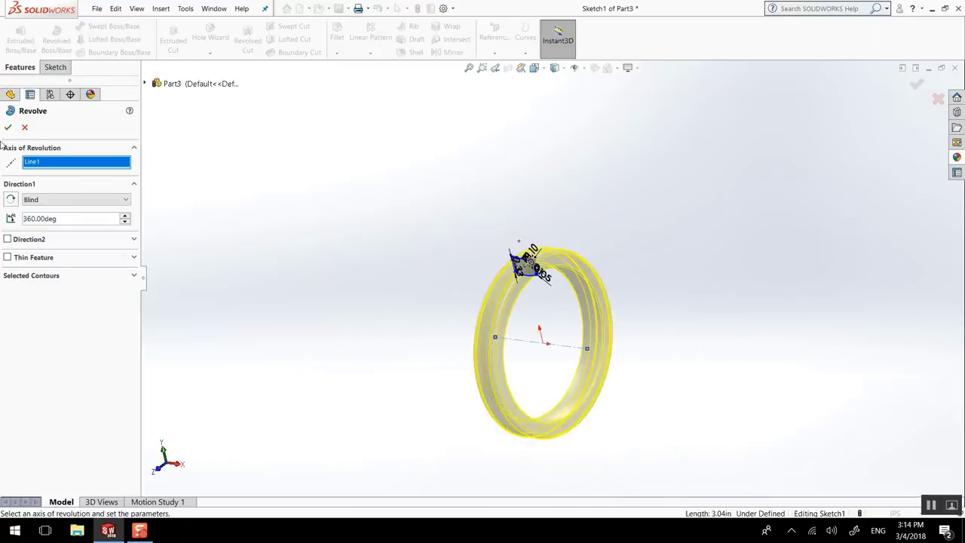
left_click(8, 129)
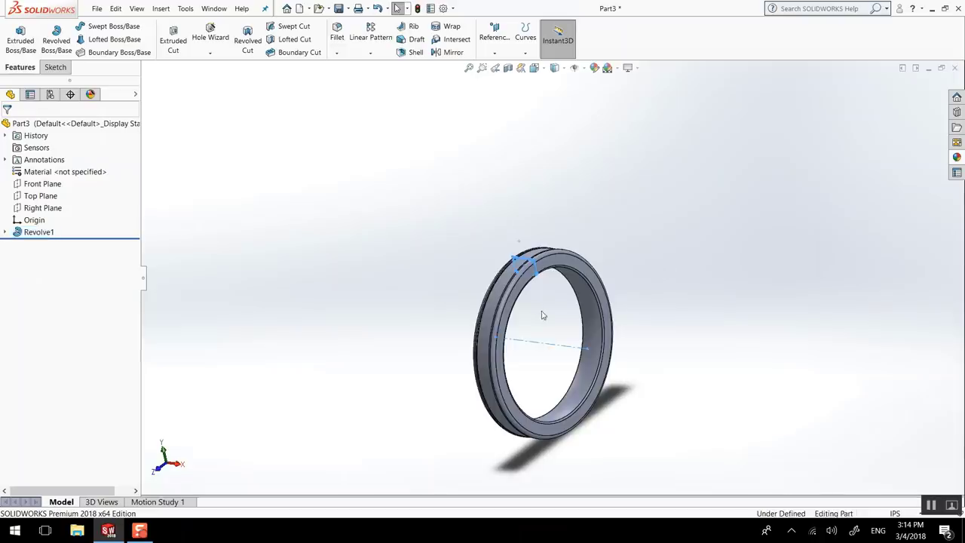
scroll(542, 309, "up", 3)
scroll(547, 299, "down", 6)
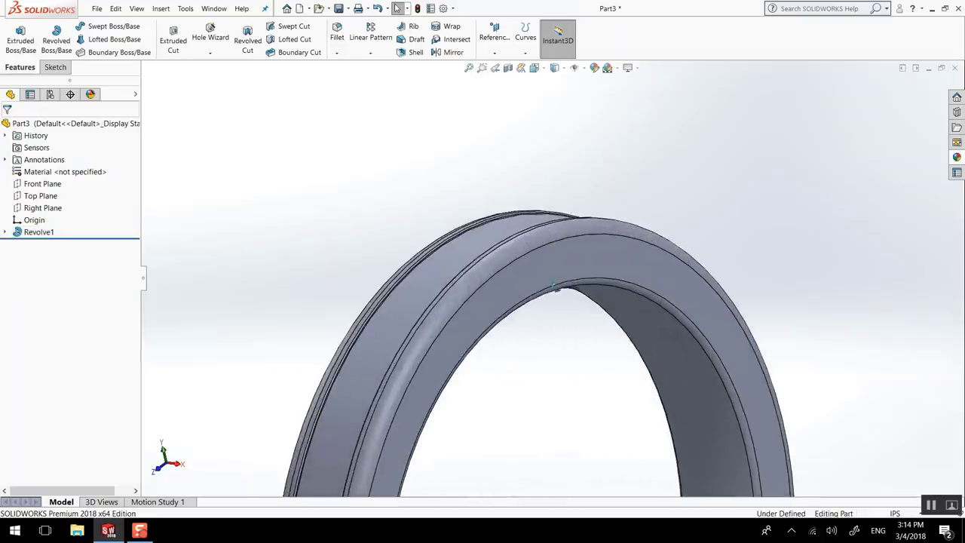
middle_click_drag(582, 251, 564, 263)
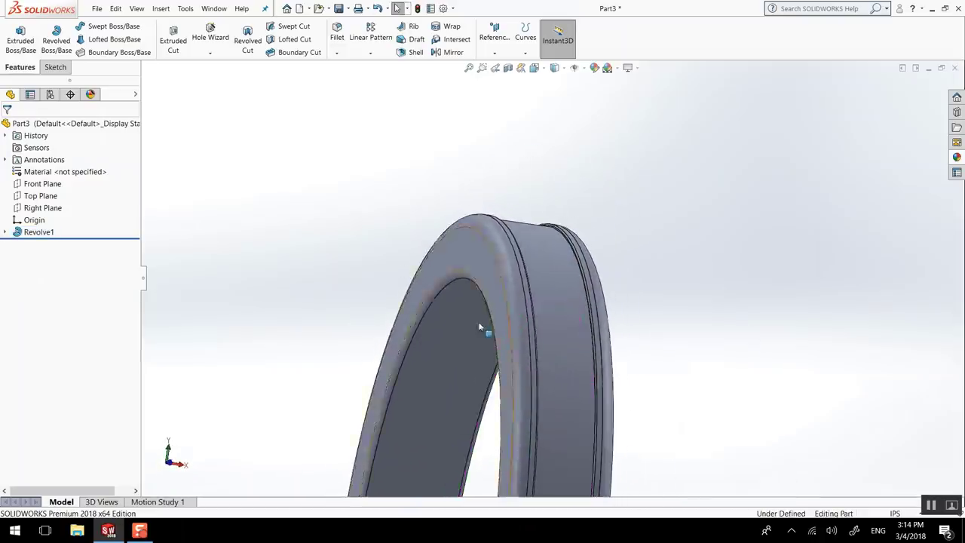
mouse_move(494, 311)
middle_mouse_down()
mouse_move(424, 308)
mouse_move(508, 323)
middle_mouse_up()
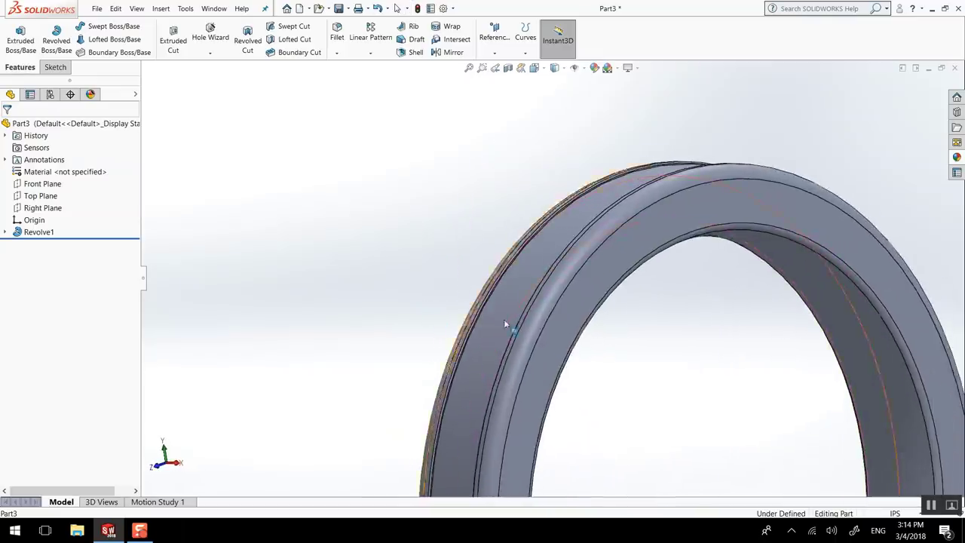
scroll(617, 329, "down", 4)
scroll(618, 329, "up", 5)
scroll(563, 255, "down", 1)
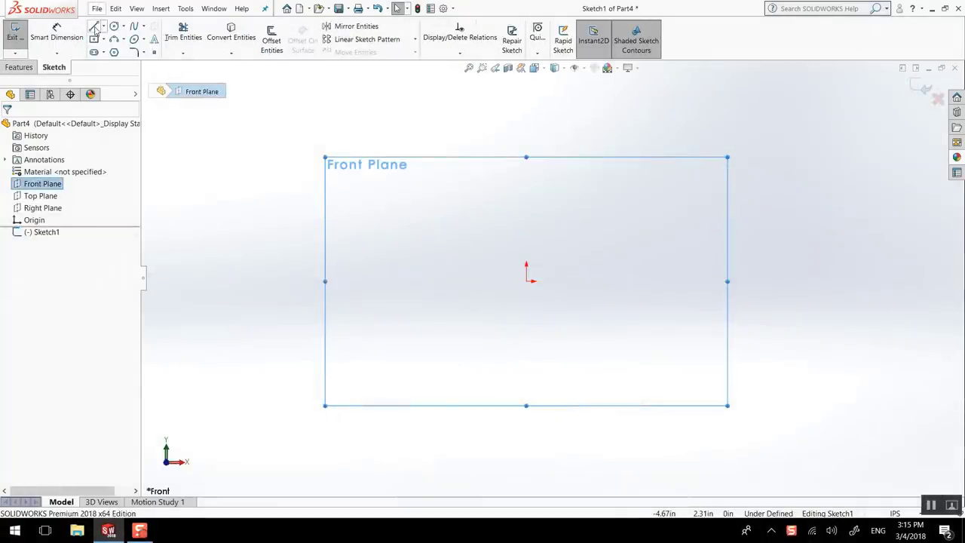
Draw a horizontal line from the origin followed by a steep sloped line
left_click(94, 26)
left_click(527, 281)
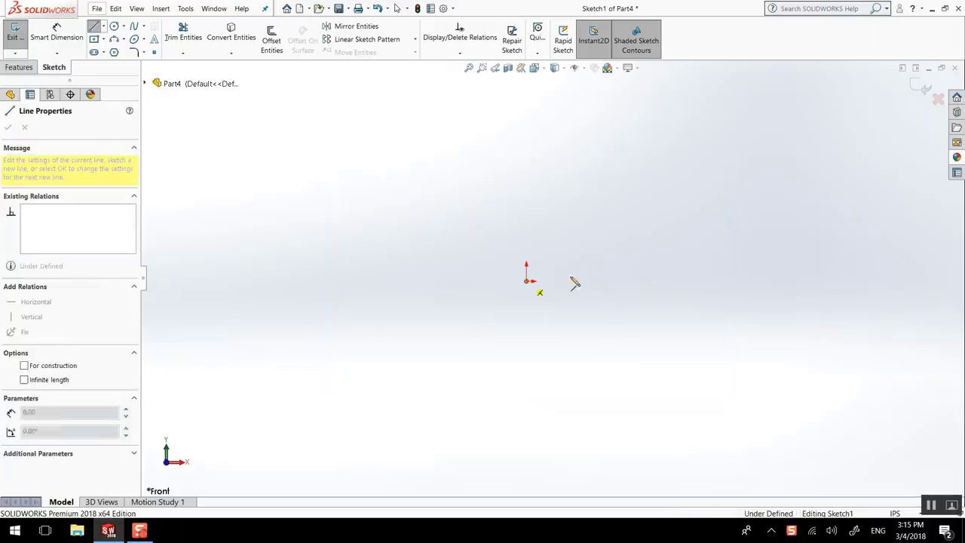
left_click(587, 280)
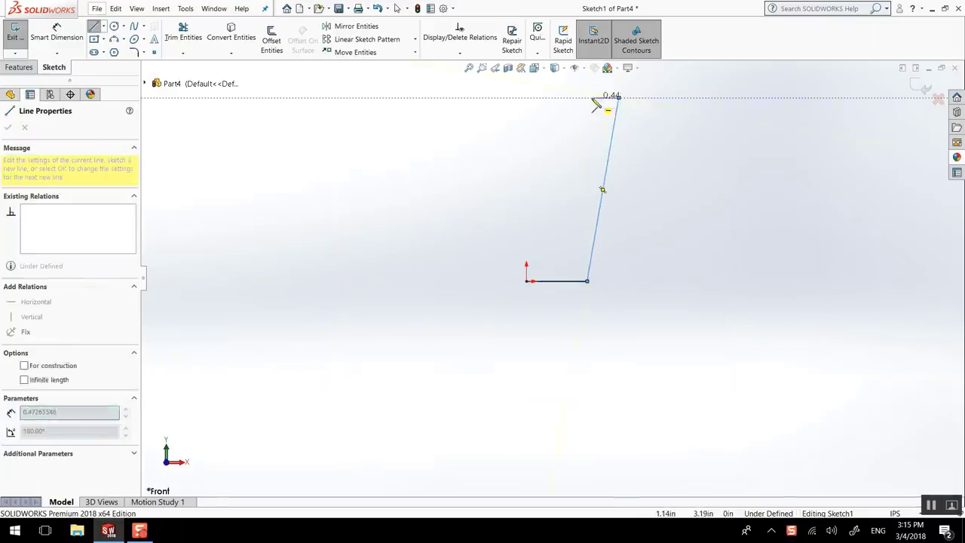
right_click(616, 98)
left_click(621, 117)
key("Escape")
scroll(603, 181, "down", 3)
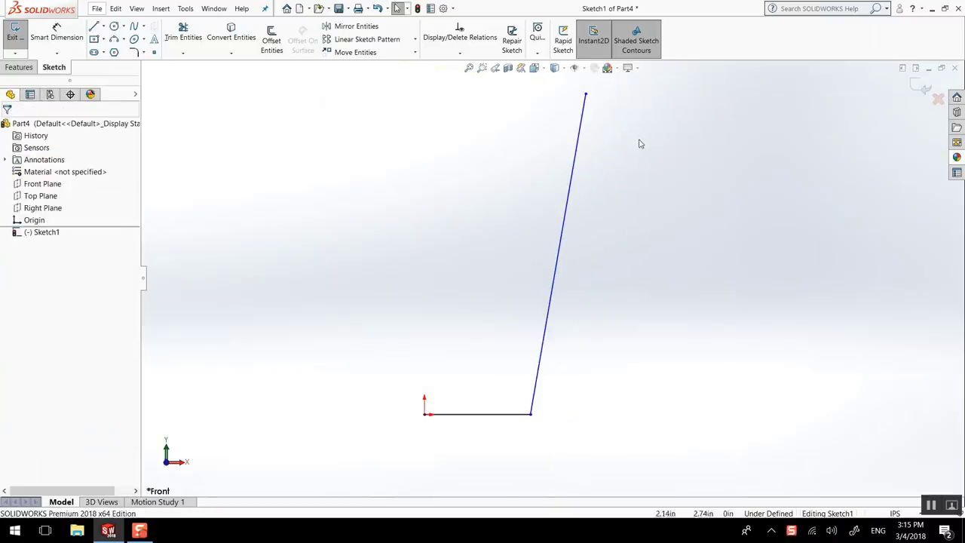
Round the corner where the two lines meet with a 0.10 in fillet
left_click(133, 52)
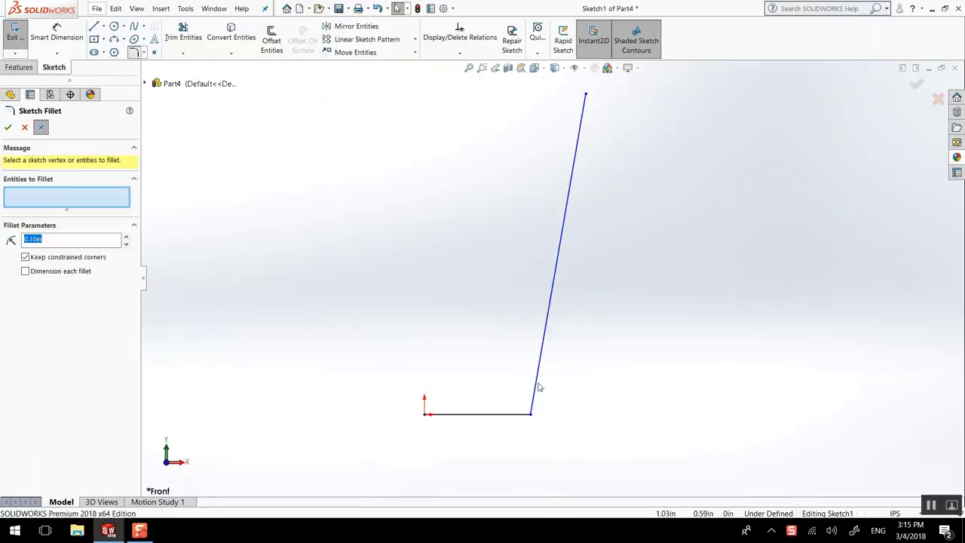
left_click(530, 415)
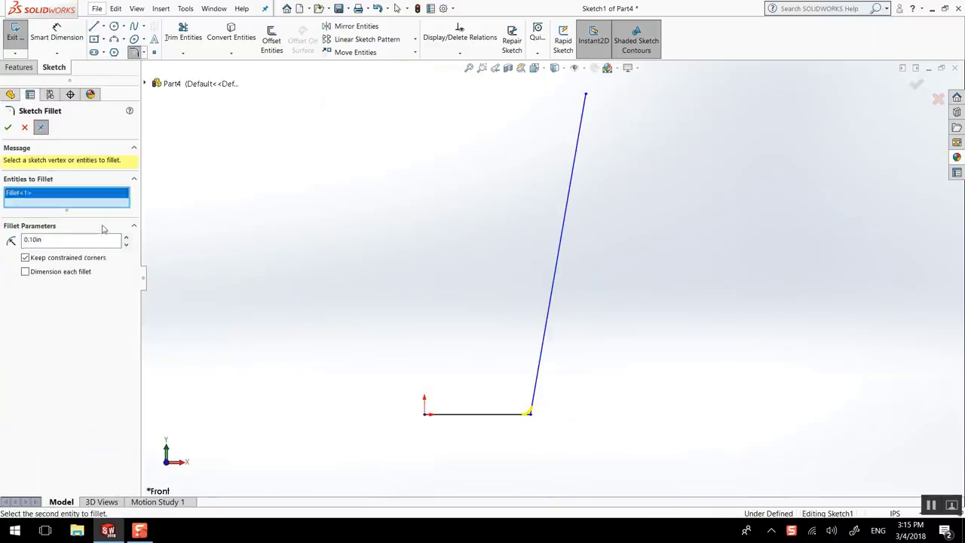
left_click(8, 128)
left_click(25, 128)
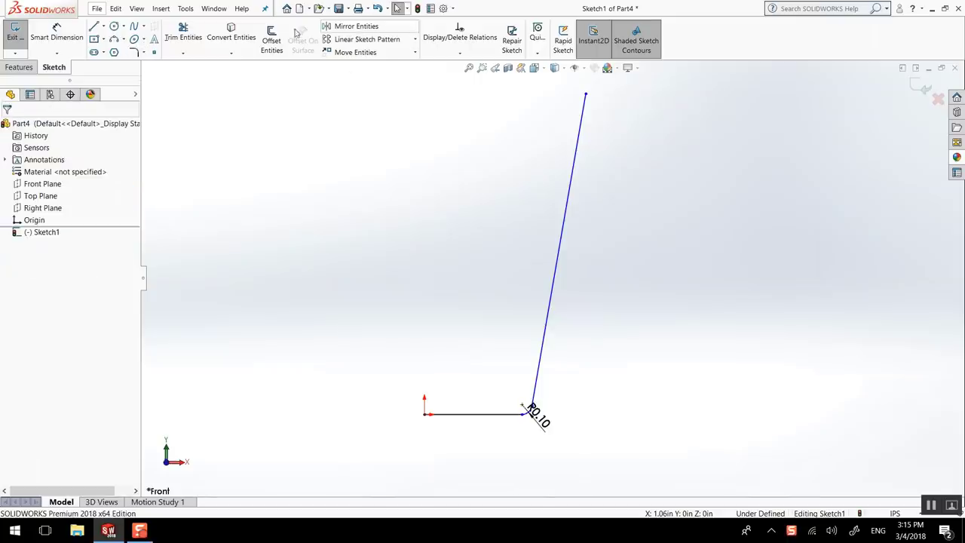
Offset the L-shaped line chain by 0.10 in with capped ends into a closed profile
left_click(272, 41)
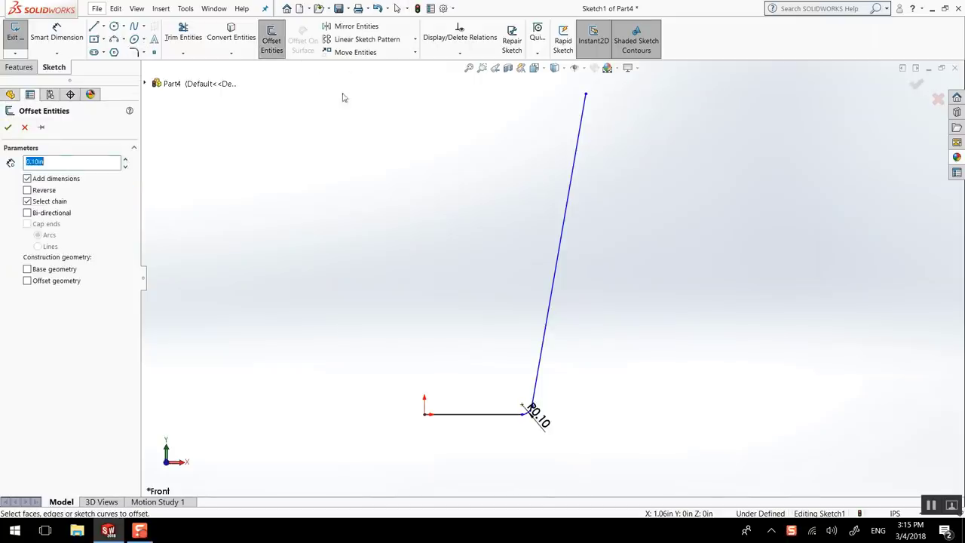
left_click(573, 162)
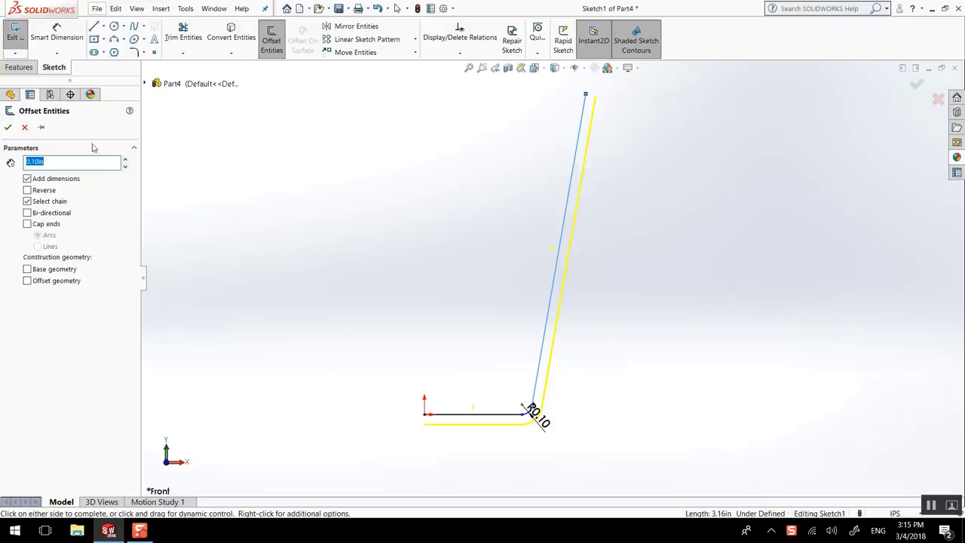
left_click(27, 224)
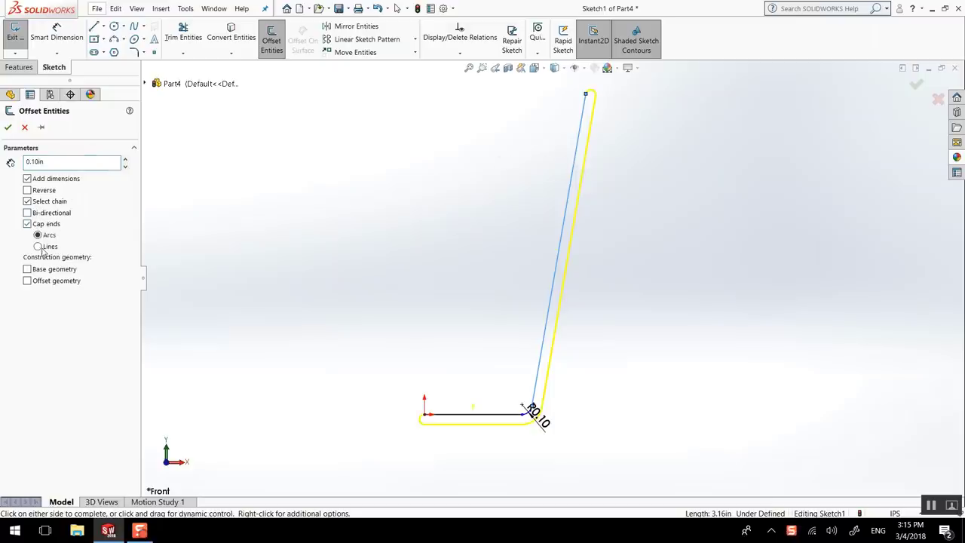
left_click(8, 128)
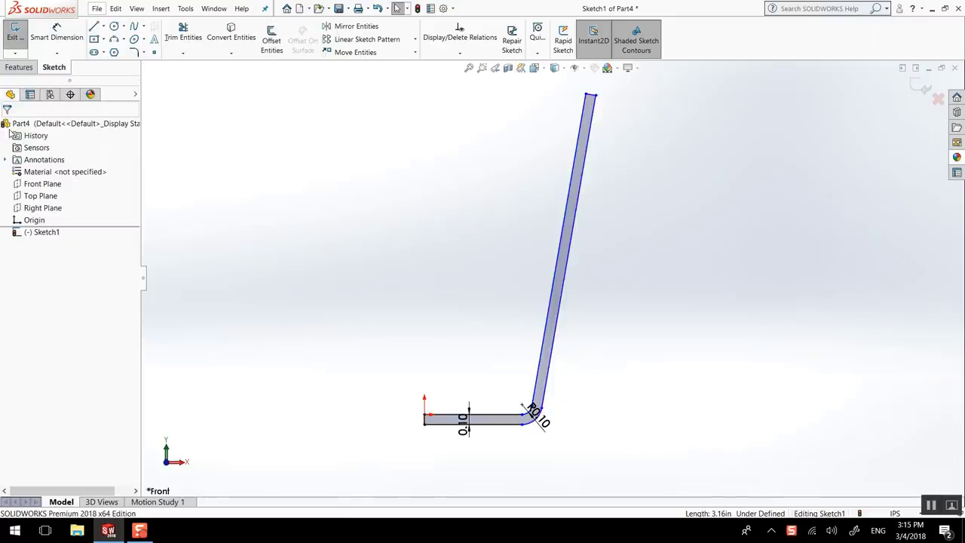
left_click(29, 67)
Revolve the thin profile 360° about Line5 at the origin into a tapered cup
left_click(61, 42)
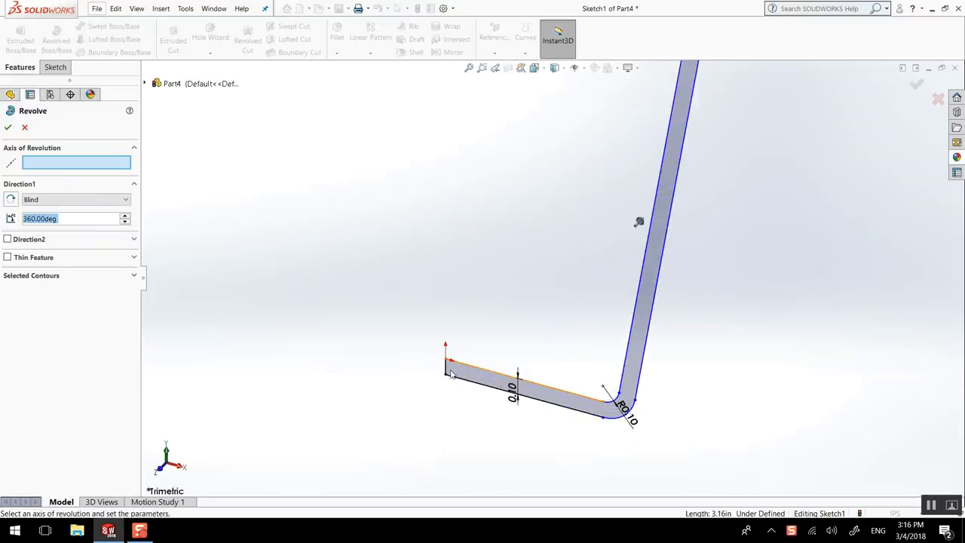
left_click(449, 372)
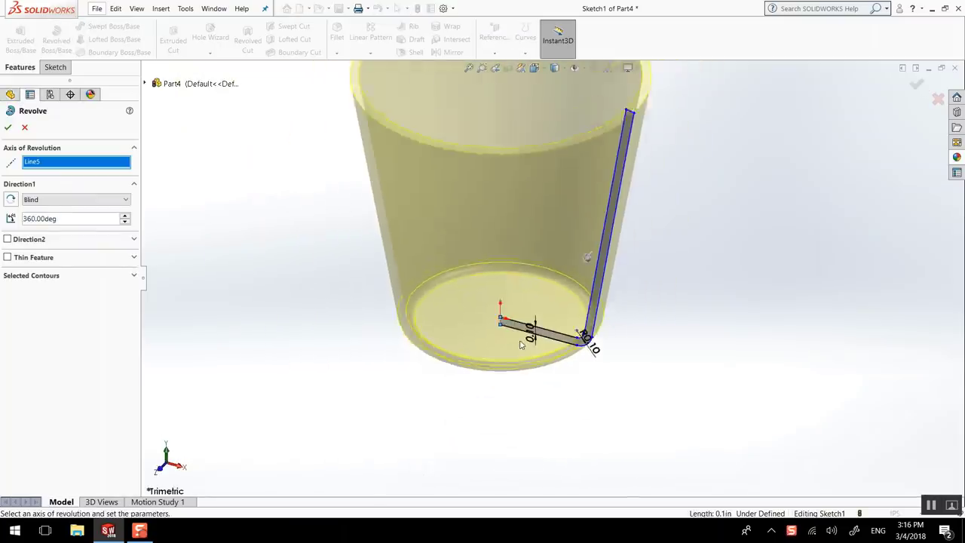
left_click(8, 129)
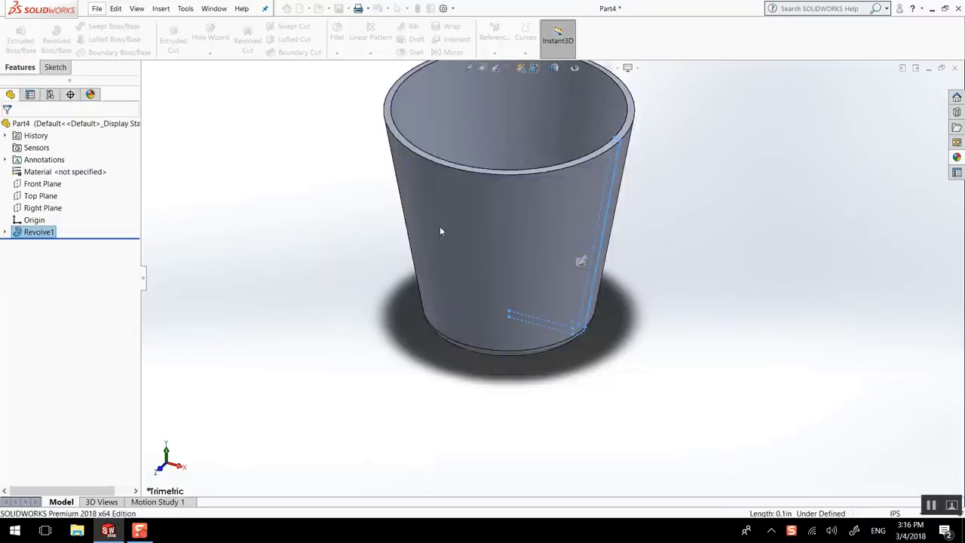